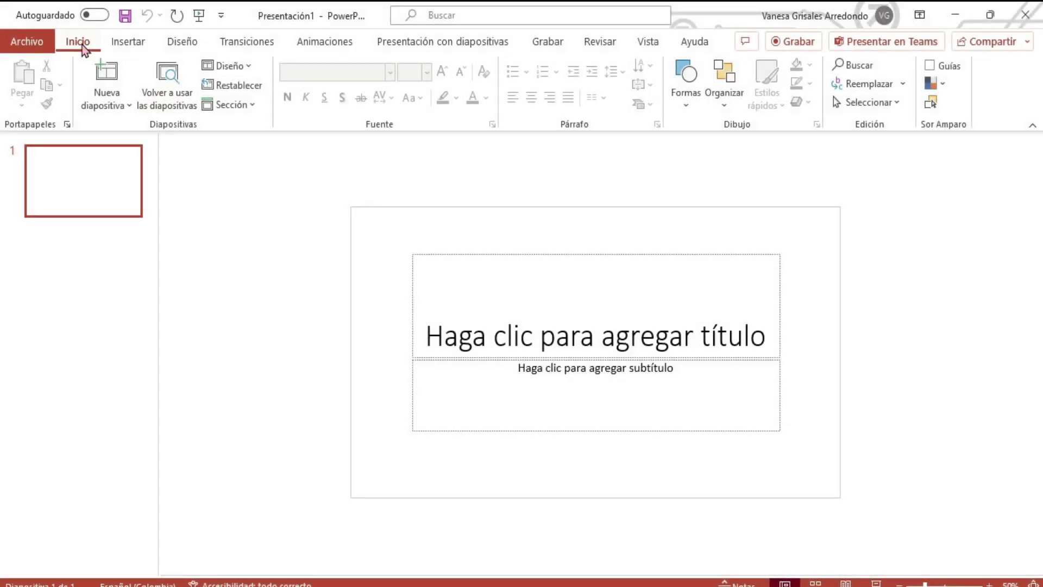
# Step: Set a custom A4 (210 x 297 mm) portrait slide size, scaling content to fit
pyautogui.click(183, 44)
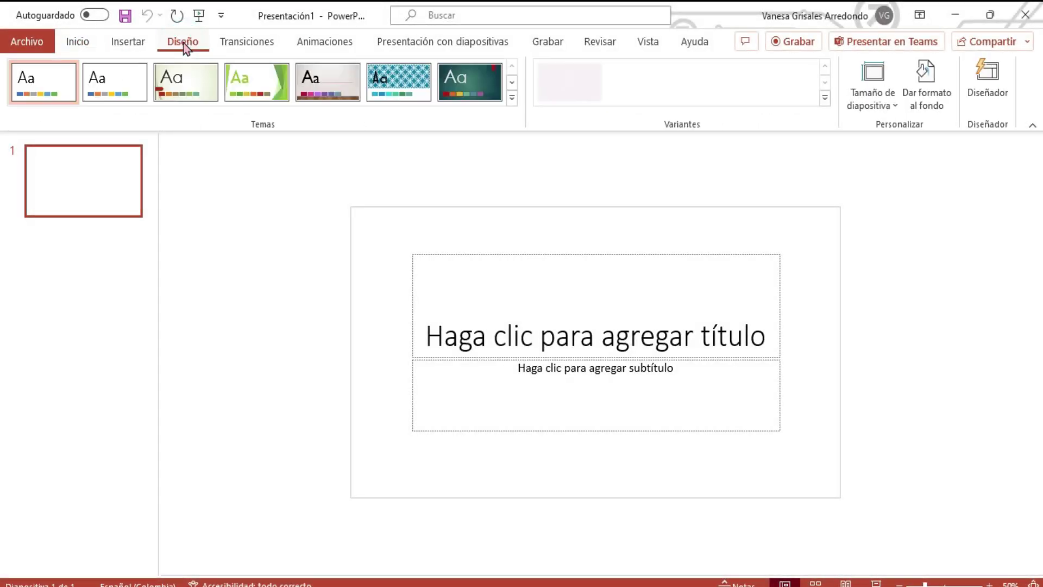
pyautogui.click(886, 109)
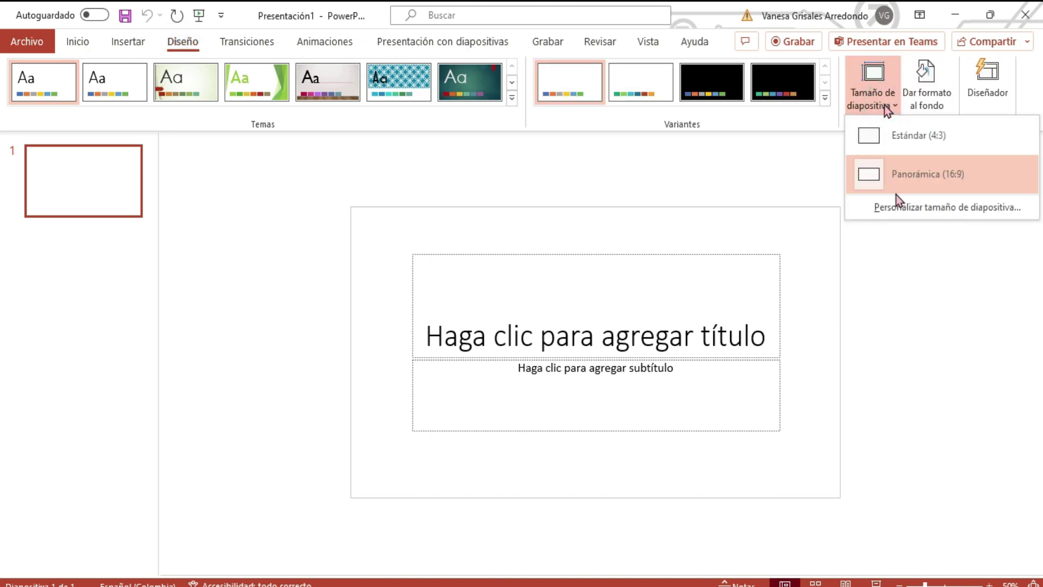
pyautogui.click(902, 209)
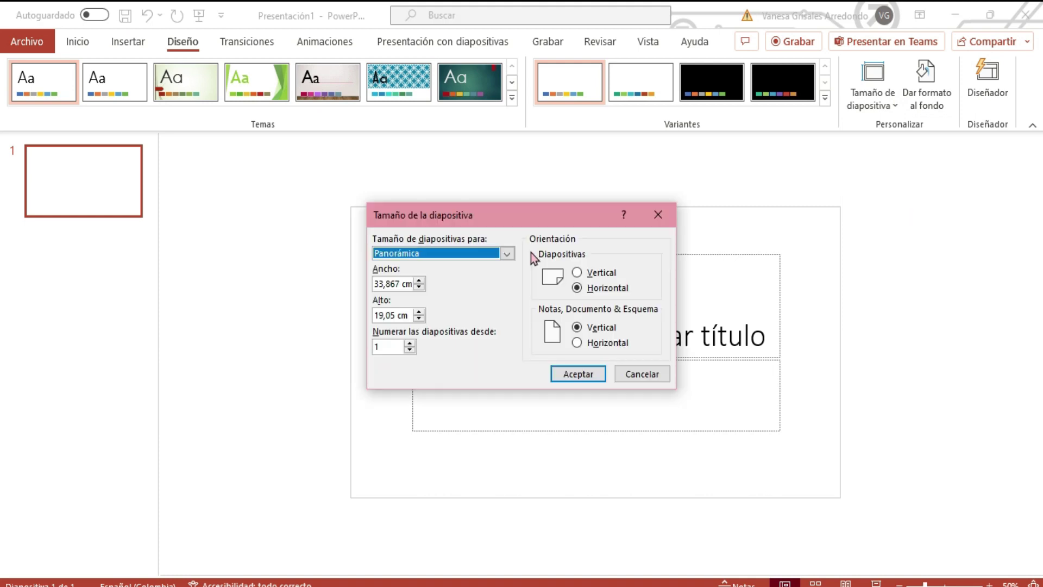
pyautogui.click(507, 254)
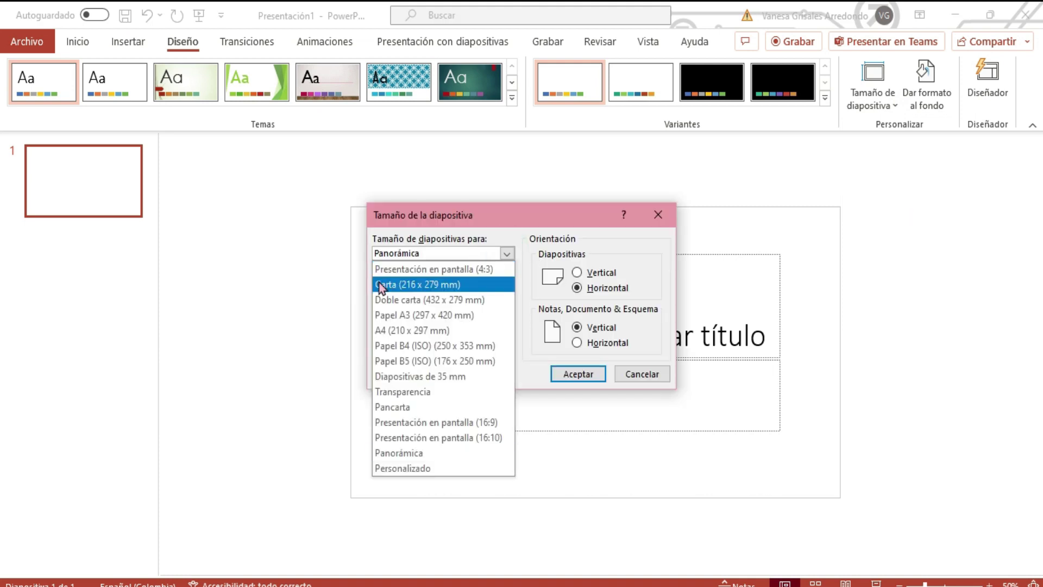
pyautogui.click(381, 287)
pyautogui.click(507, 254)
pyautogui.click(379, 329)
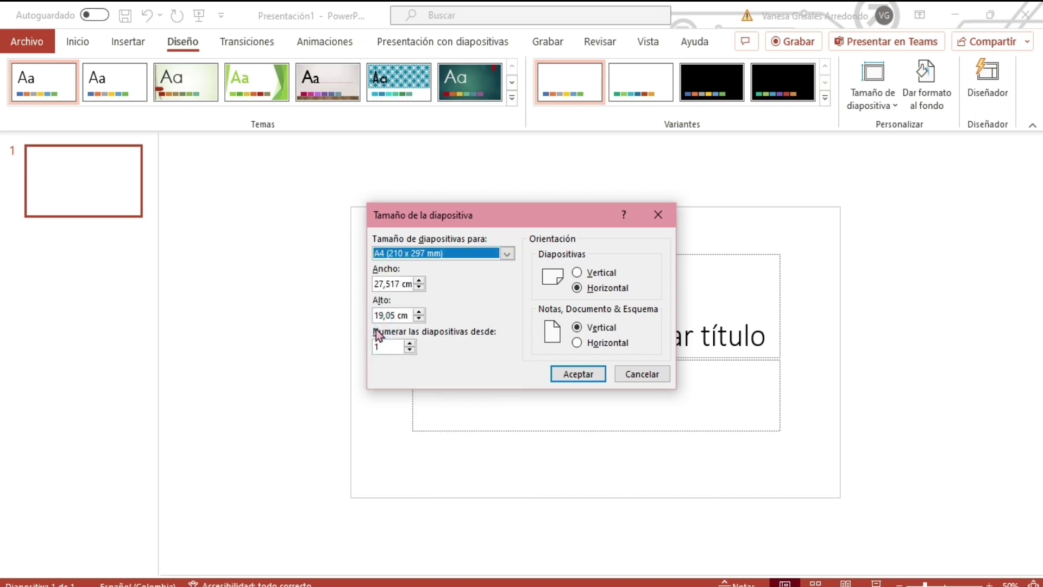
pyautogui.click(576, 273)
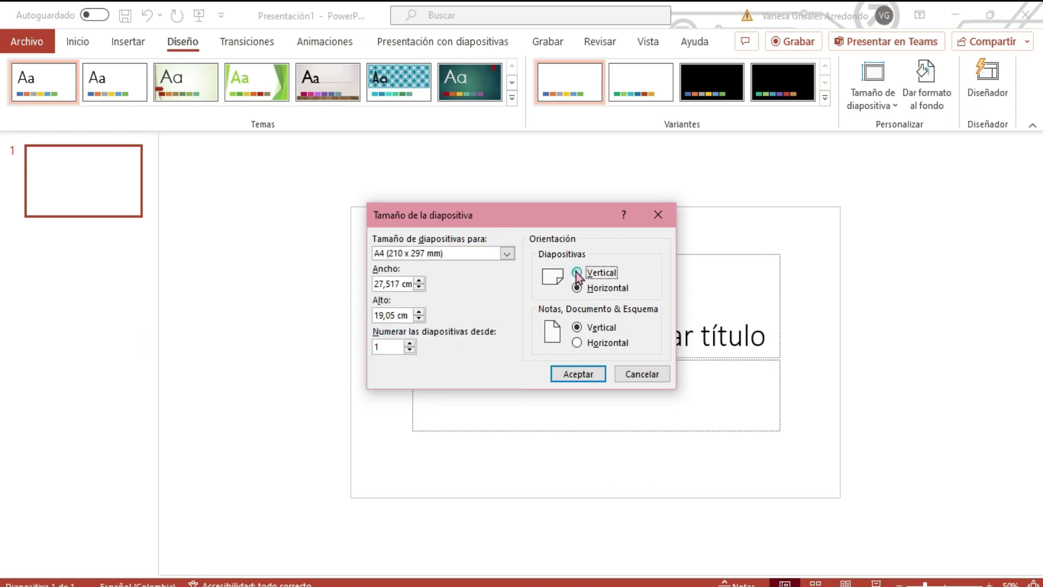
pyautogui.click(577, 327)
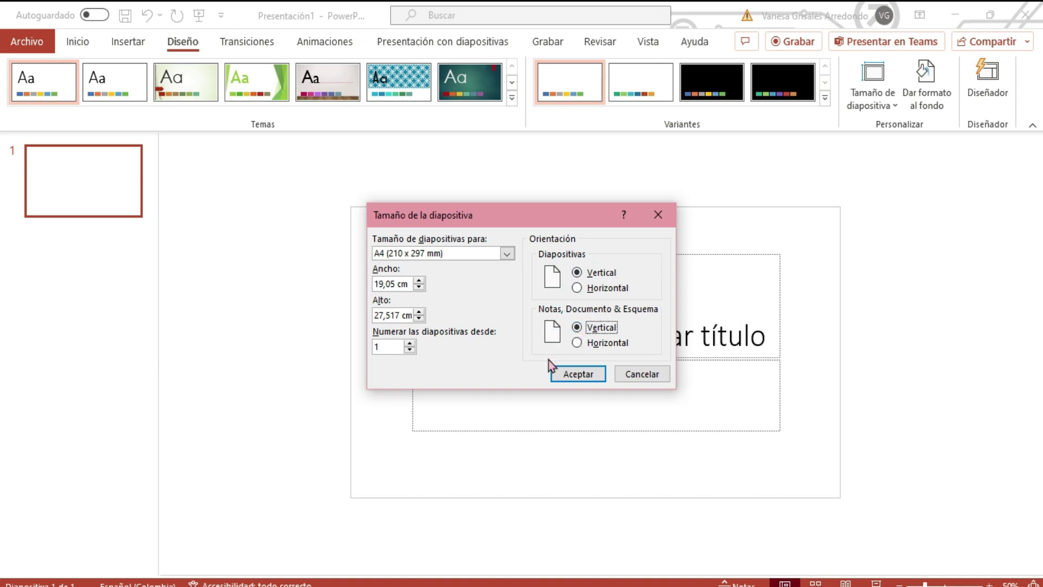
pyautogui.click(568, 375)
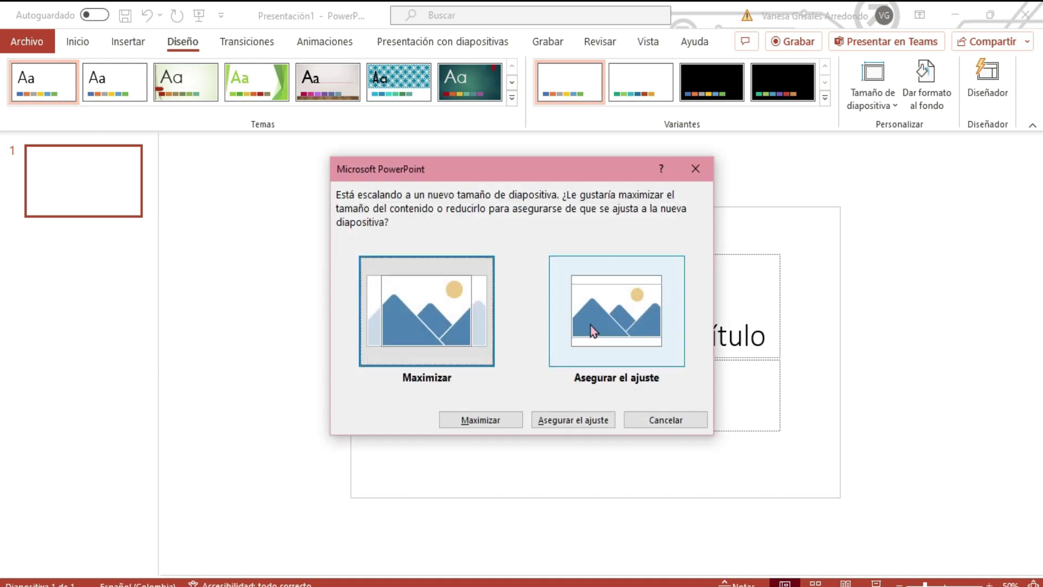
pyautogui.click(591, 325)
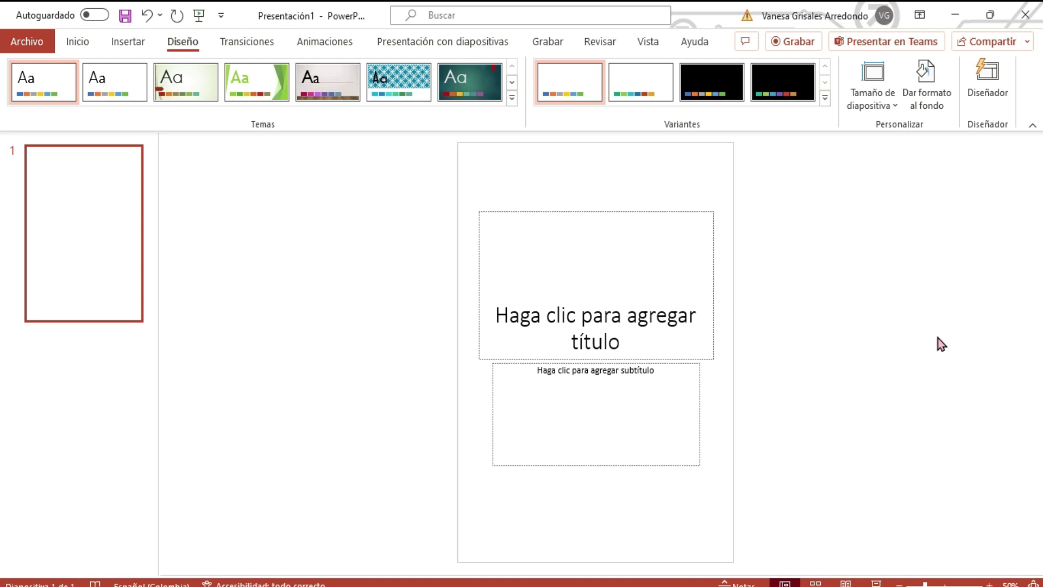
# Step: Delete the title and subtitle placeholders so the slide is blank
pyautogui.click(900, 584)
pyautogui.click(900, 584)
pyautogui.hotkey('ctrl', 'a')
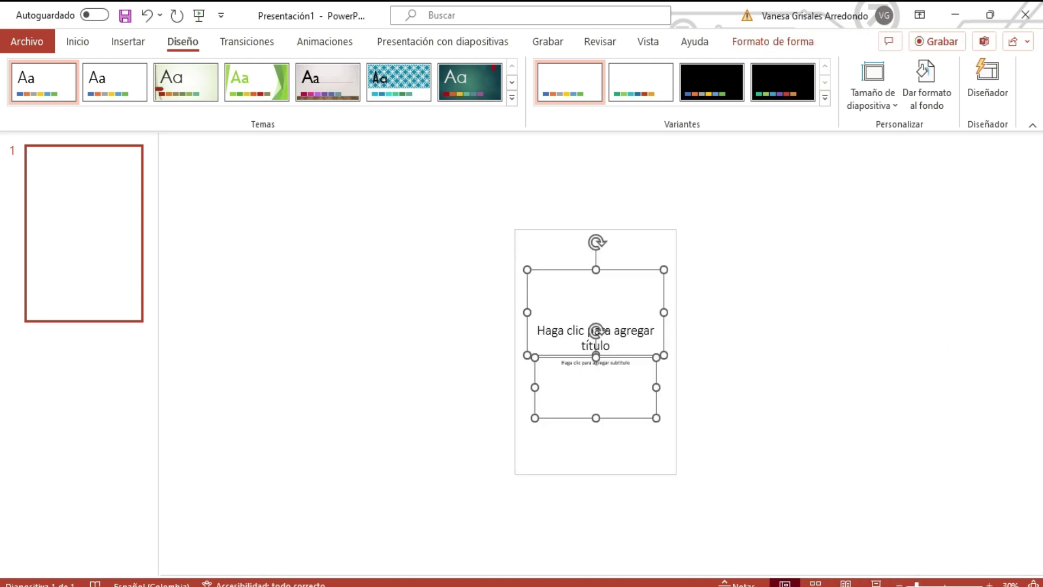
pyautogui.press('Delete')
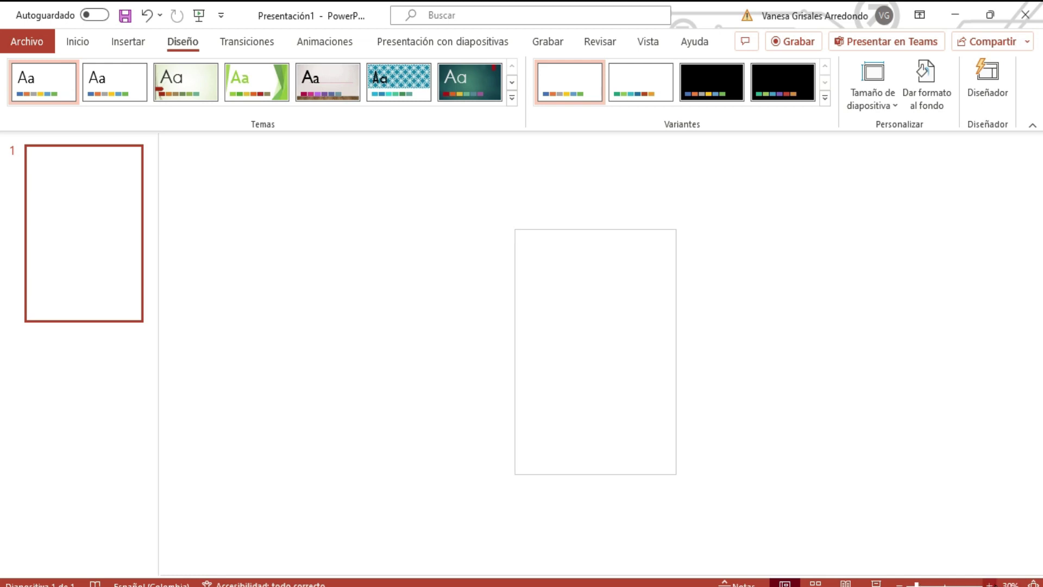
# Step: Draw a rectangle covering the entire portrait slide
pyautogui.click(989, 584)
pyautogui.click(989, 584)
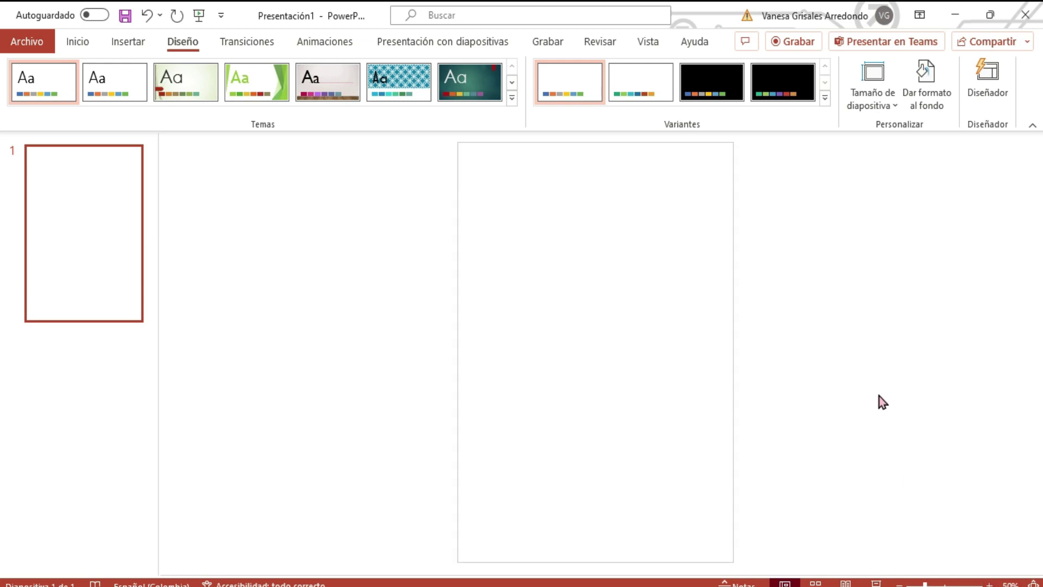
pyautogui.click(130, 50)
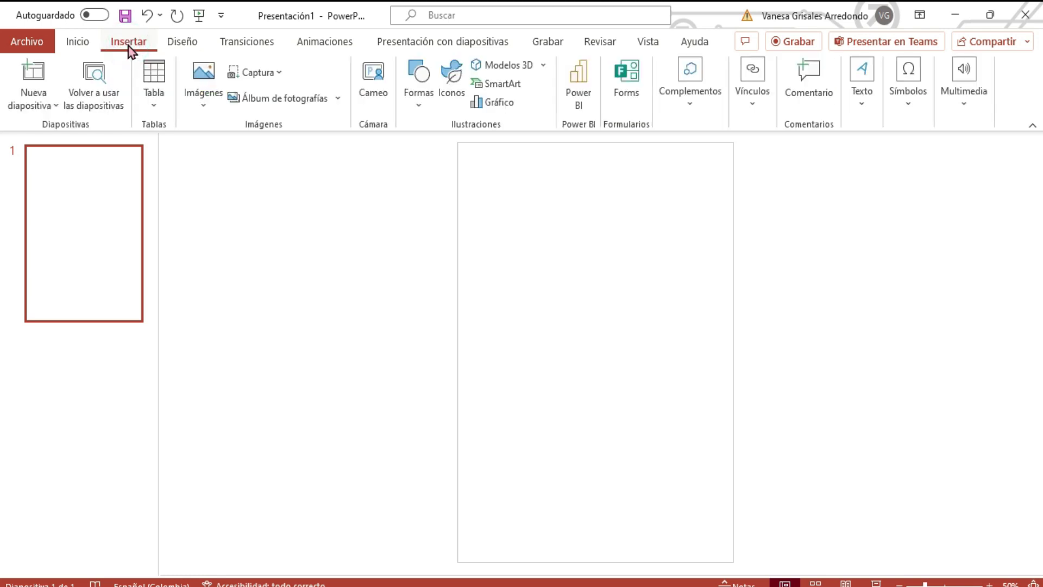
pyautogui.click(418, 105)
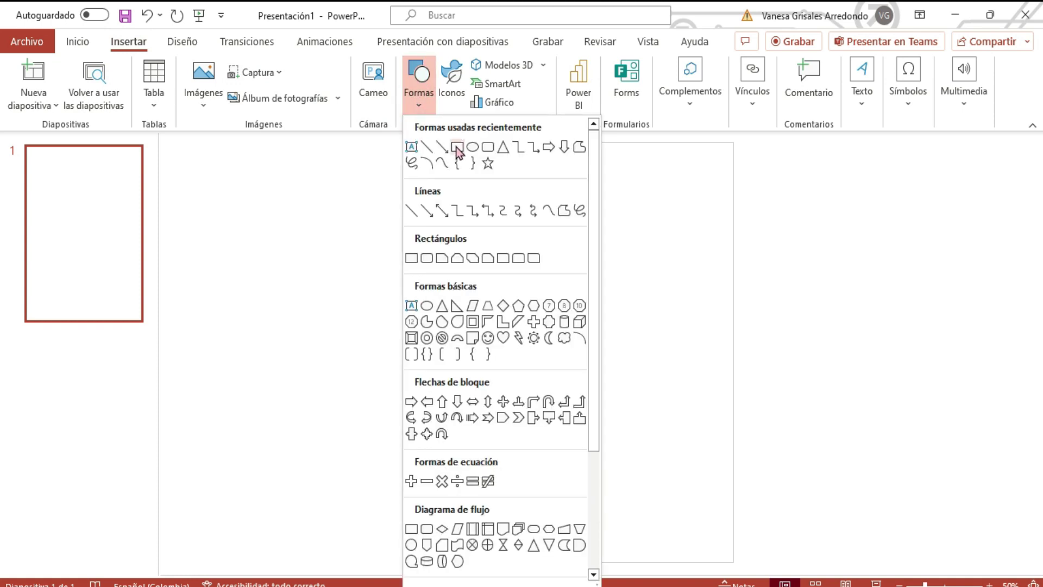
pyautogui.click(457, 148)
pyautogui.moveTo(458, 142); pyautogui.dragTo(734, 563)
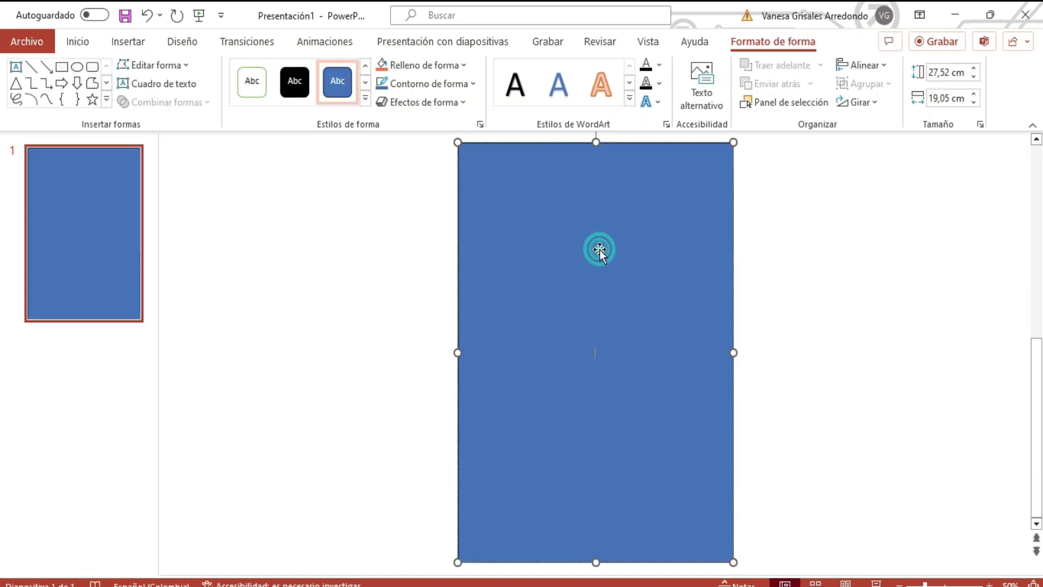
# Step: Fill the rectangle light green (Verde, Énfasis 6, Claro 80%) and remove its outline
pyautogui.click(435, 65)
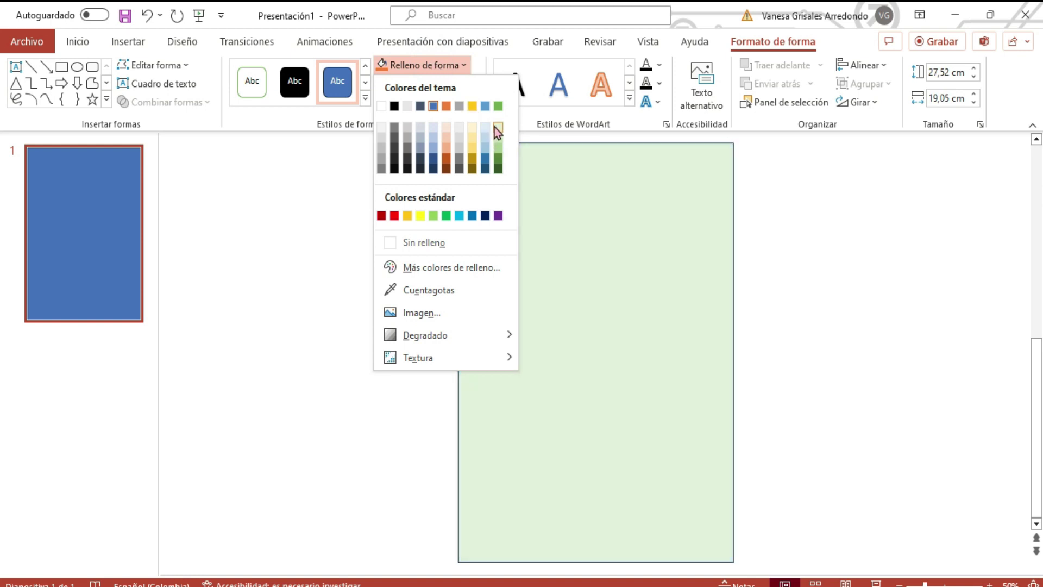
pyautogui.click(497, 126)
pyautogui.click(450, 84)
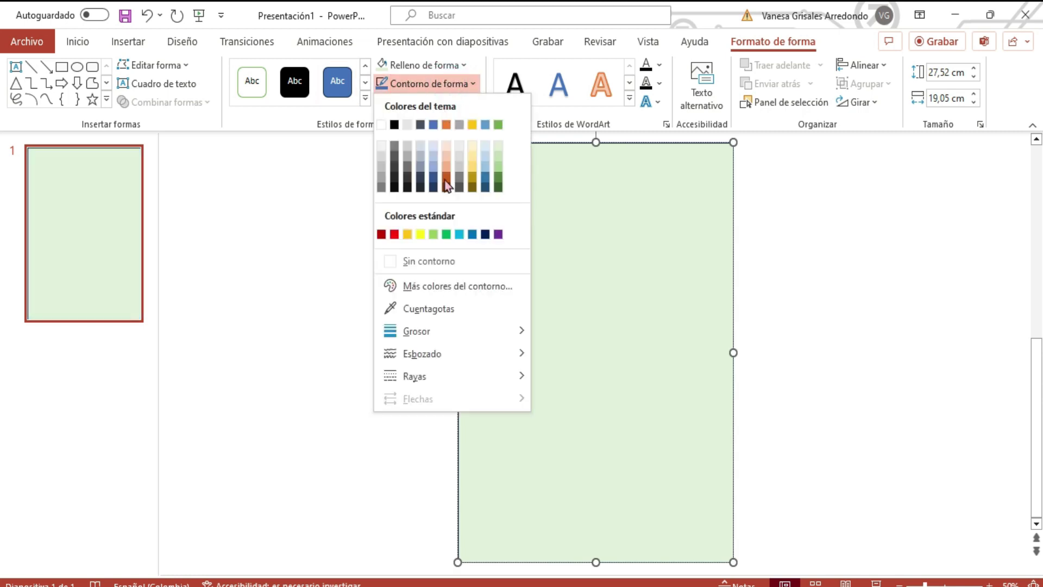
pyautogui.click(440, 262)
pyautogui.click(827, 345)
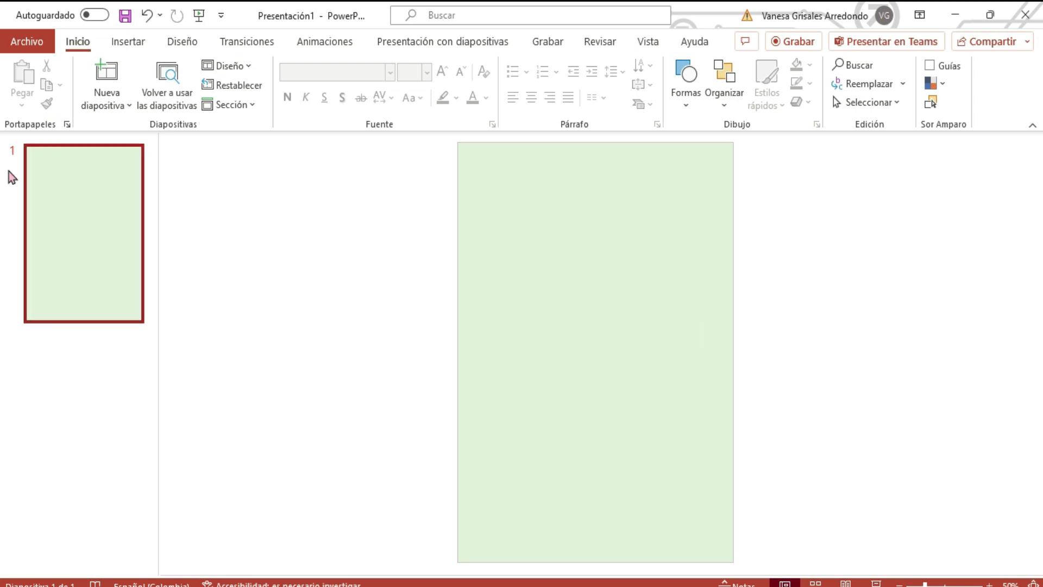
# Step: Add a text box at the top of the green slide, widened across the page
pyautogui.click(122, 44)
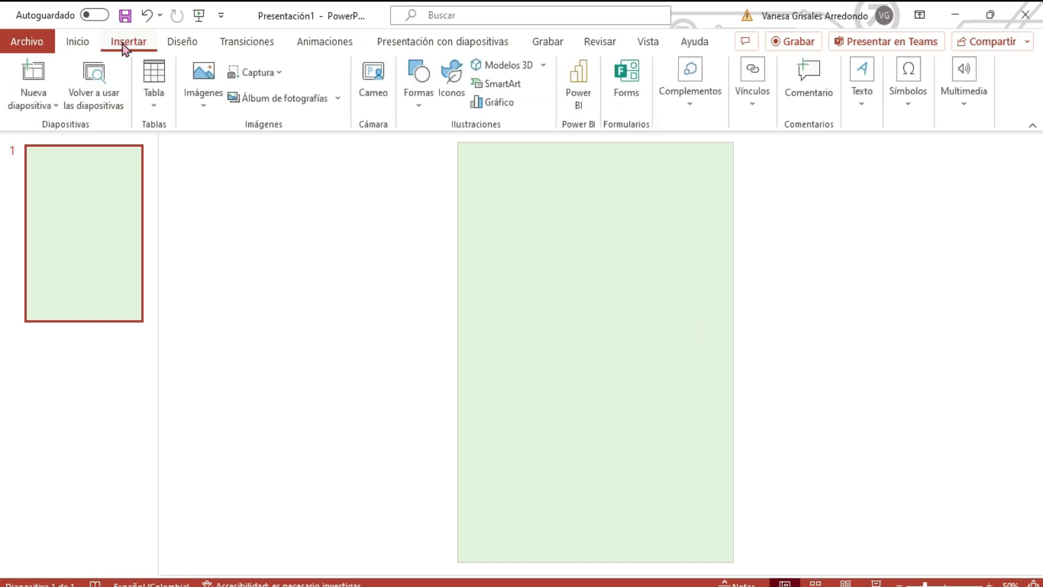
pyautogui.click(863, 98)
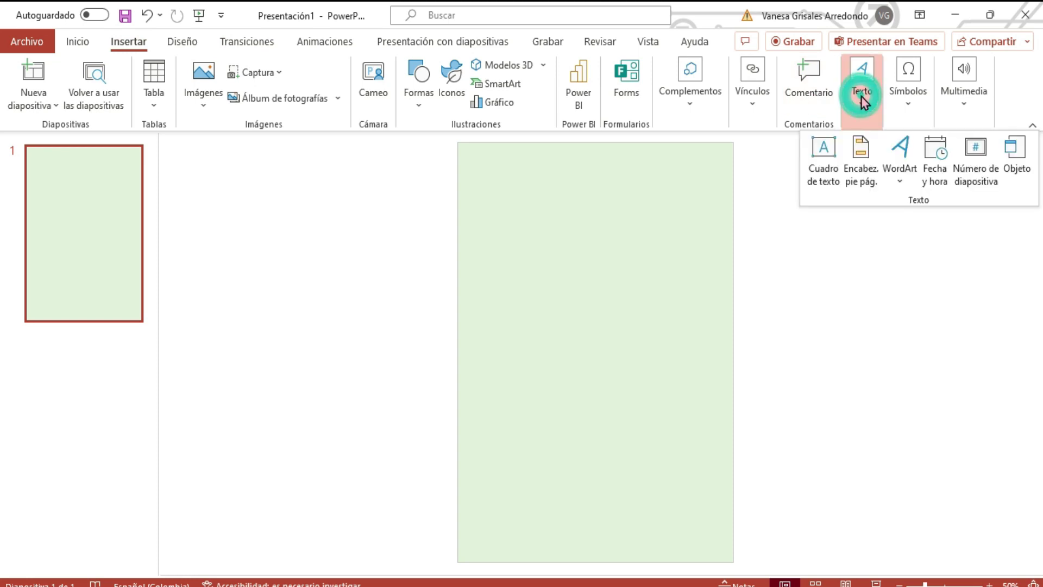
pyautogui.click(821, 156)
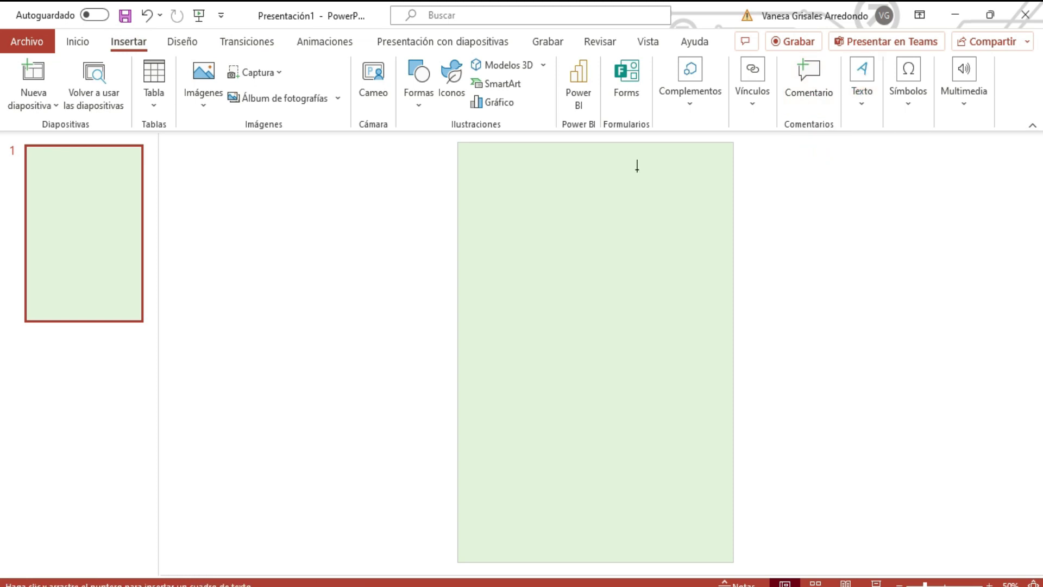
pyautogui.moveTo(470, 166)
pyautogui.mouseDown()
pyautogui.moveTo(622, 244)
pyautogui.moveTo(718, 259)
pyautogui.mouseUp()
pyautogui.click(506, 190)
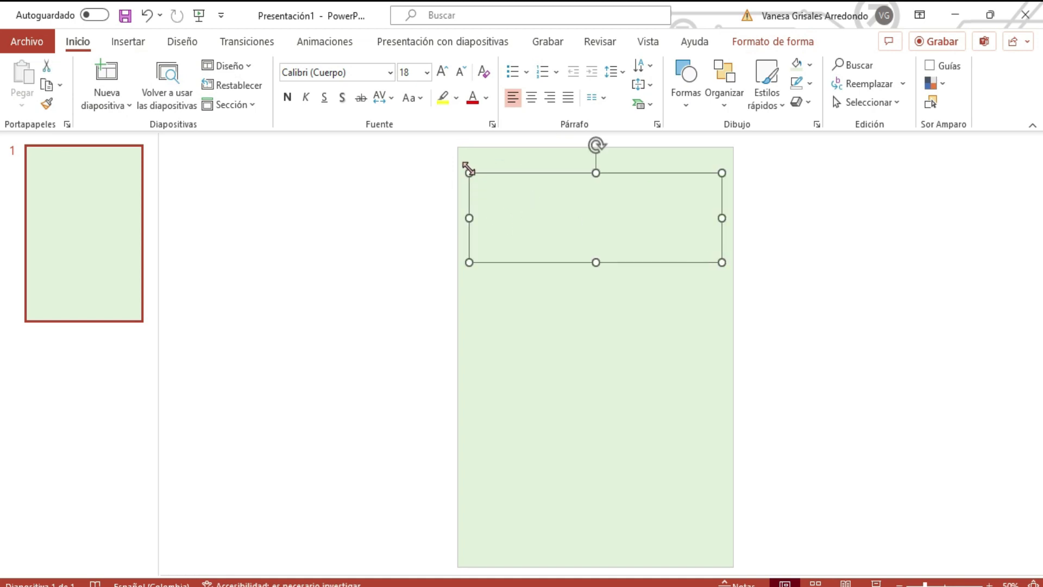
pyautogui.moveTo(536, 175); pyautogui.dragTo(532, 159)
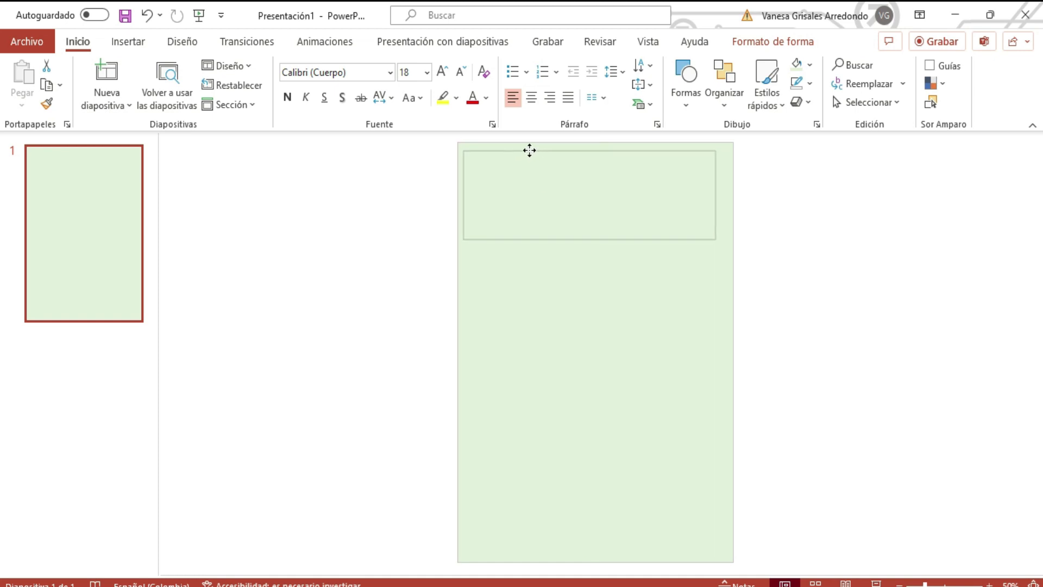
pyautogui.moveTo(532, 158); pyautogui.dragTo(529, 155)
pyautogui.moveTo(716, 201); pyautogui.dragTo(724, 200)
# Step: Zoom in and select the two dots inside the text box
pyautogui.click(987, 582)
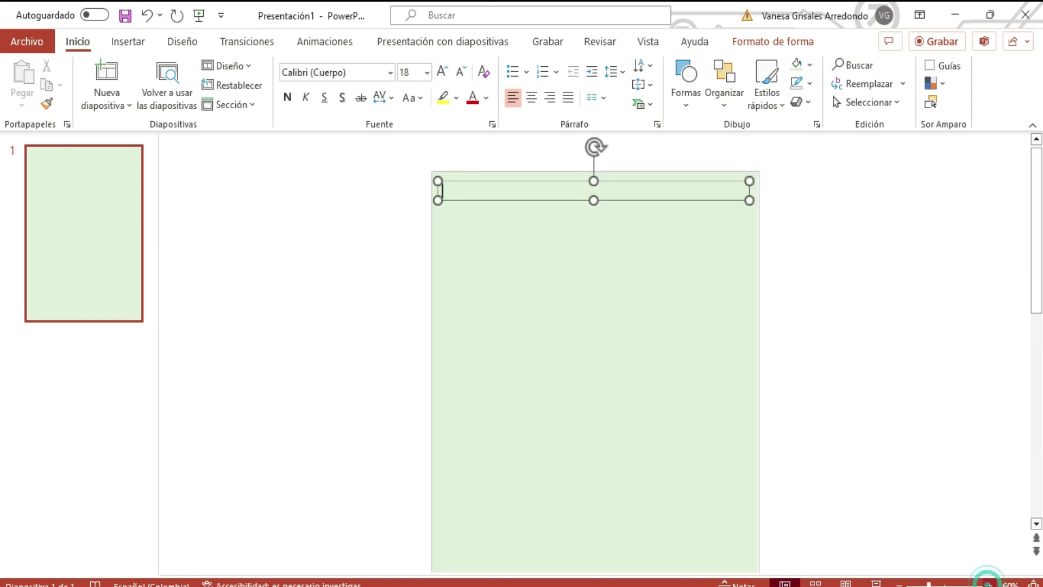
pyautogui.click(988, 582)
pyautogui.click(987, 582)
pyautogui.click(988, 582)
pyautogui.click(988, 582)
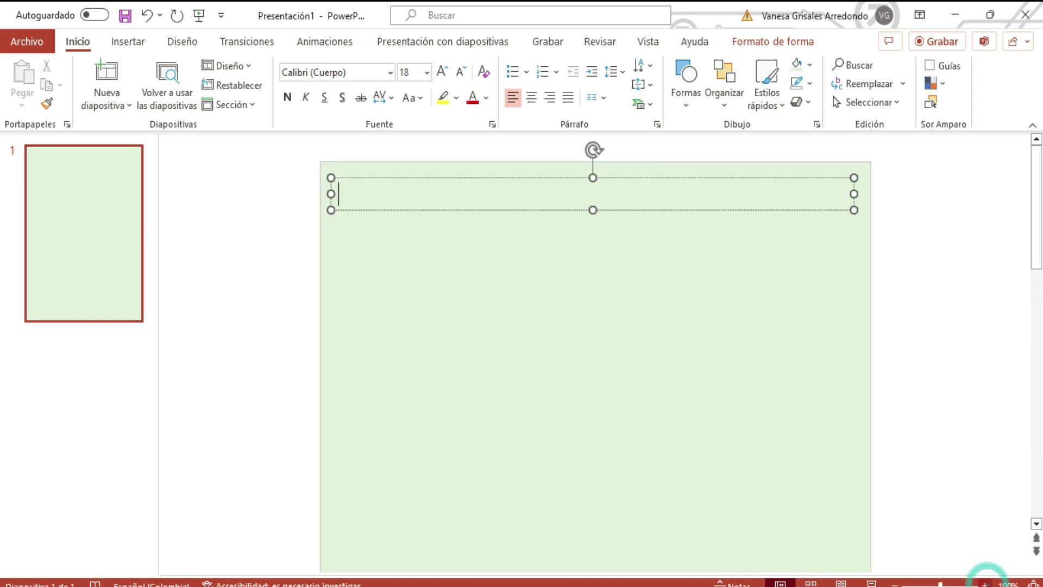
pyautogui.click(988, 582)
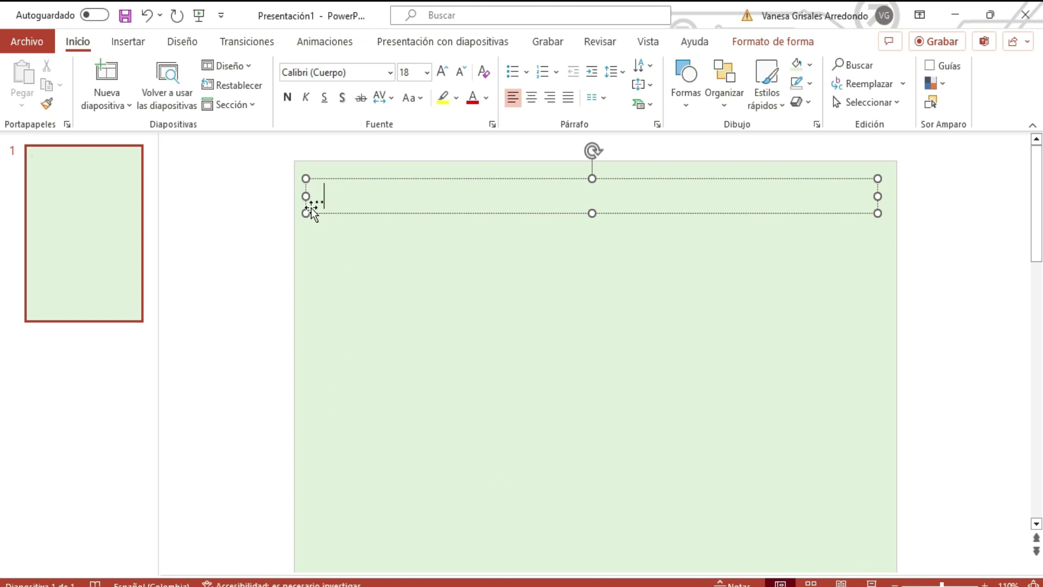
pyautogui.moveTo(314, 203); pyautogui.dragTo(344, 209)
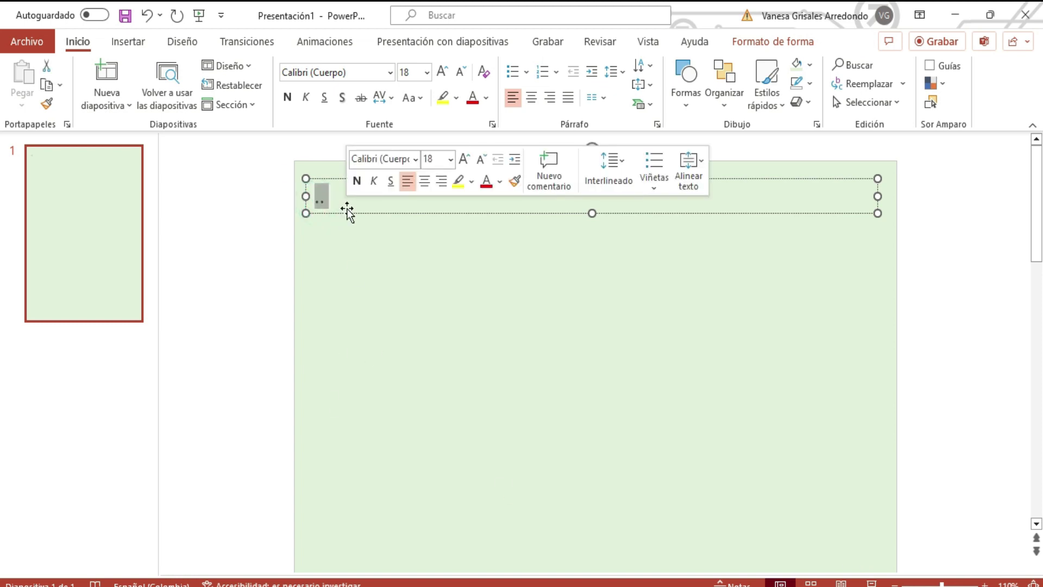
# Step: Set the dots' paragraph line spacing to Múltiple with a value of 1
pyautogui.click(620, 74)
pyautogui.click(643, 207)
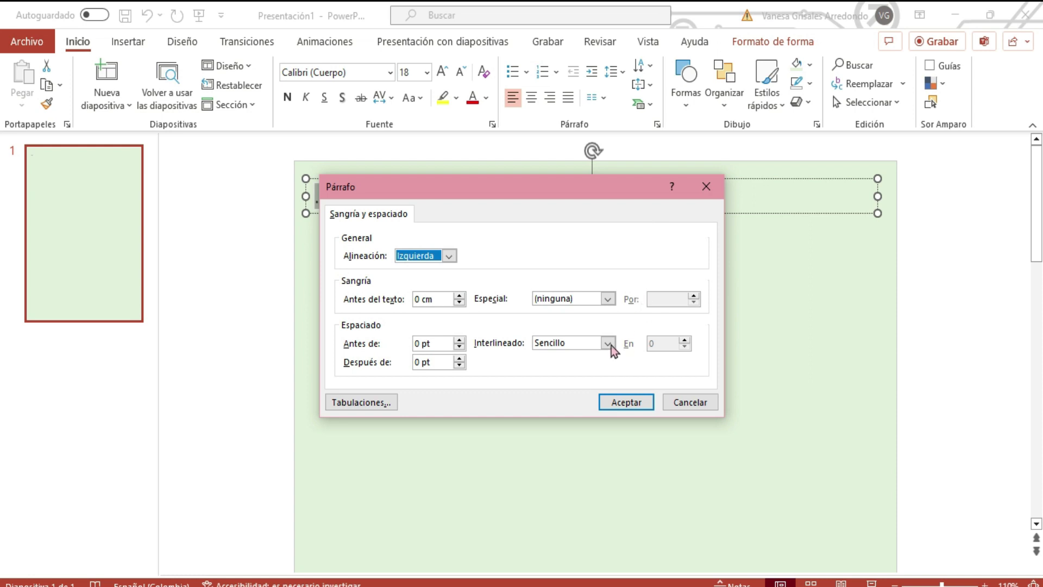
pyautogui.click(606, 344)
pyautogui.click(566, 419)
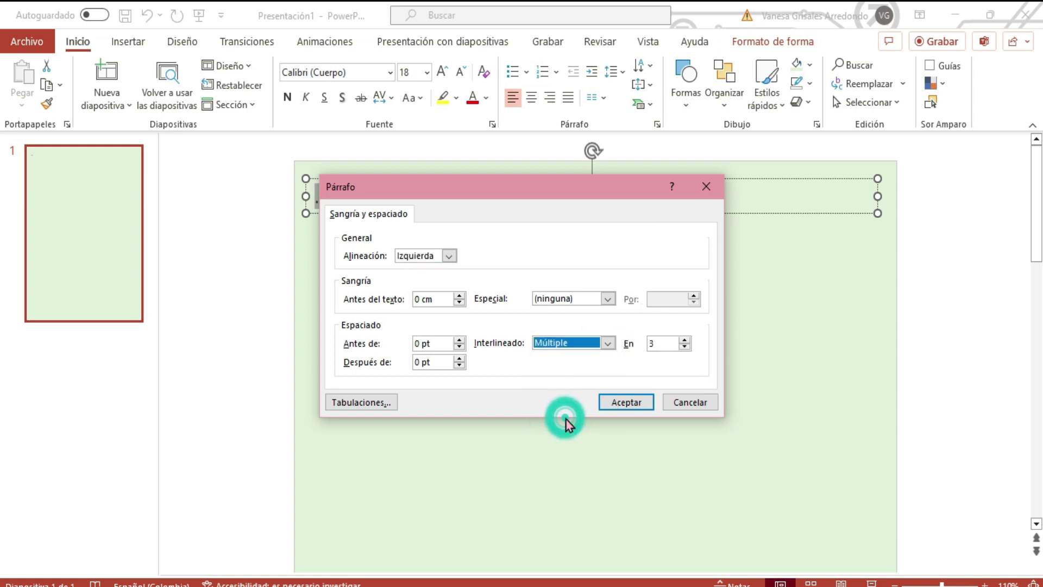
pyautogui.click(685, 347)
pyautogui.click(685, 347)
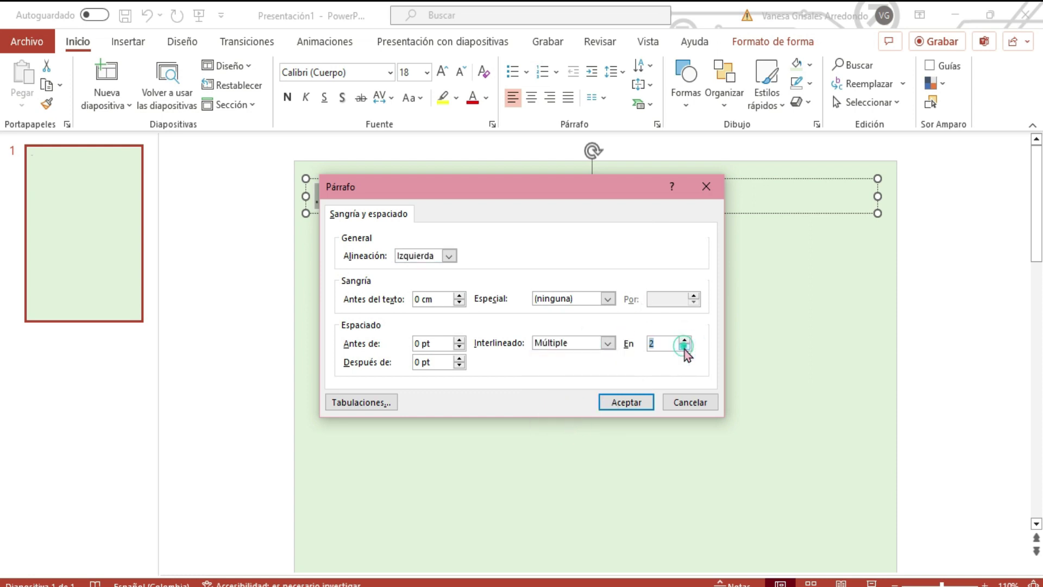
pyautogui.click(684, 347)
pyautogui.click(685, 347)
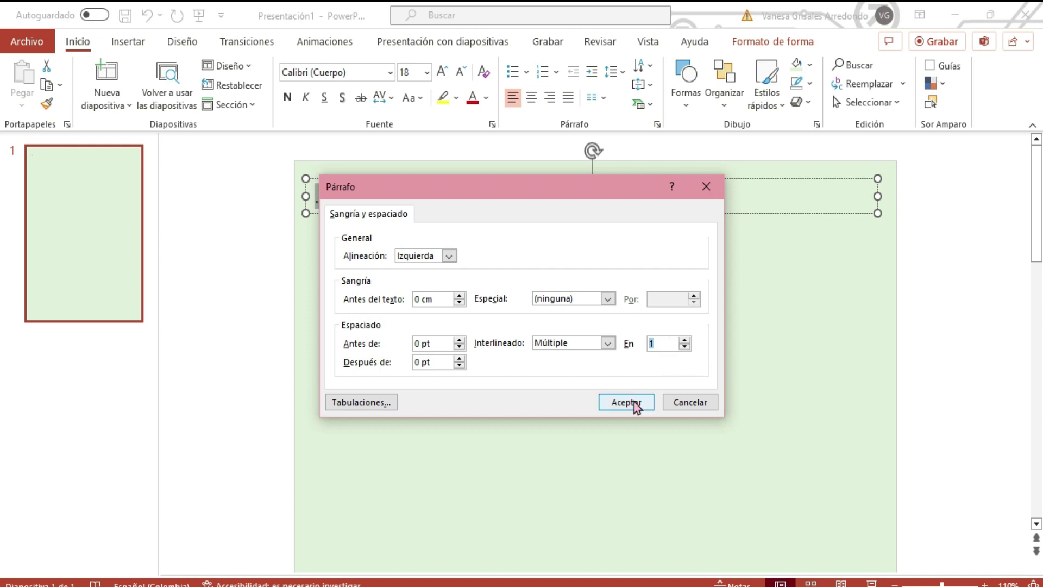
pyautogui.click(627, 401)
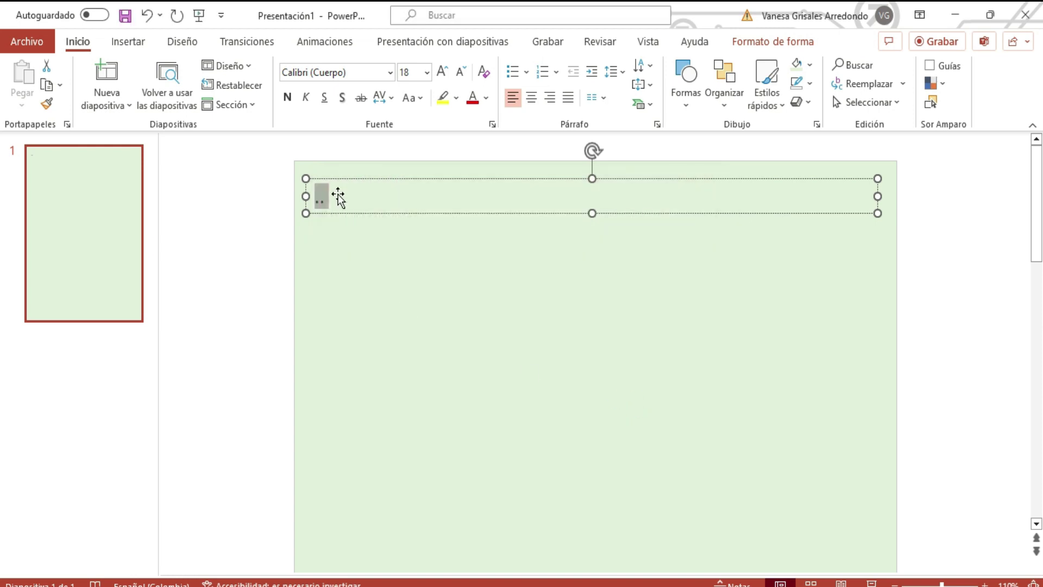
# Step: Expand the dots' character spacing by 23 pt under Más espacio
pyautogui.click(392, 99)
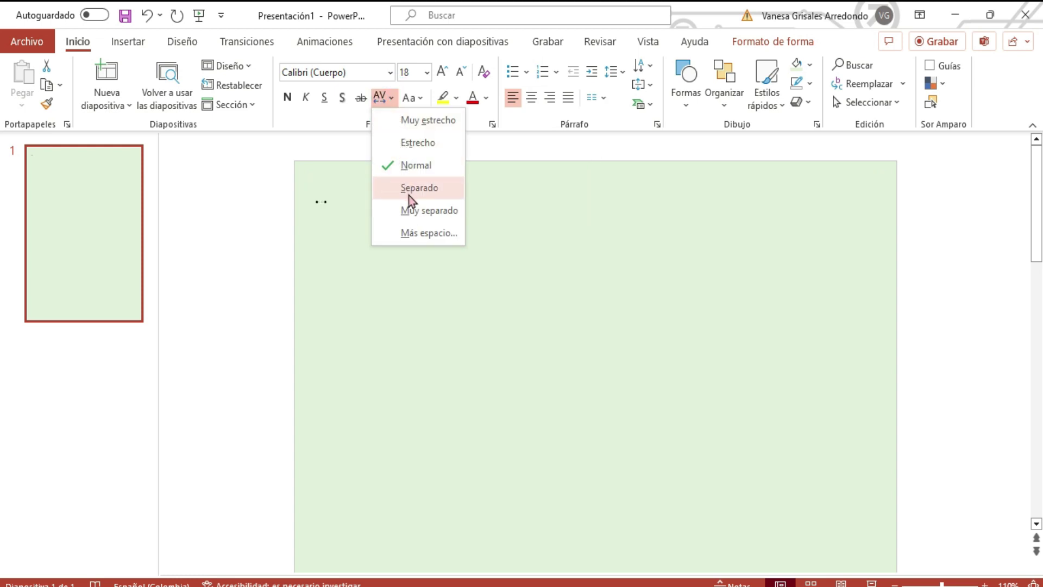
pyautogui.click(429, 233)
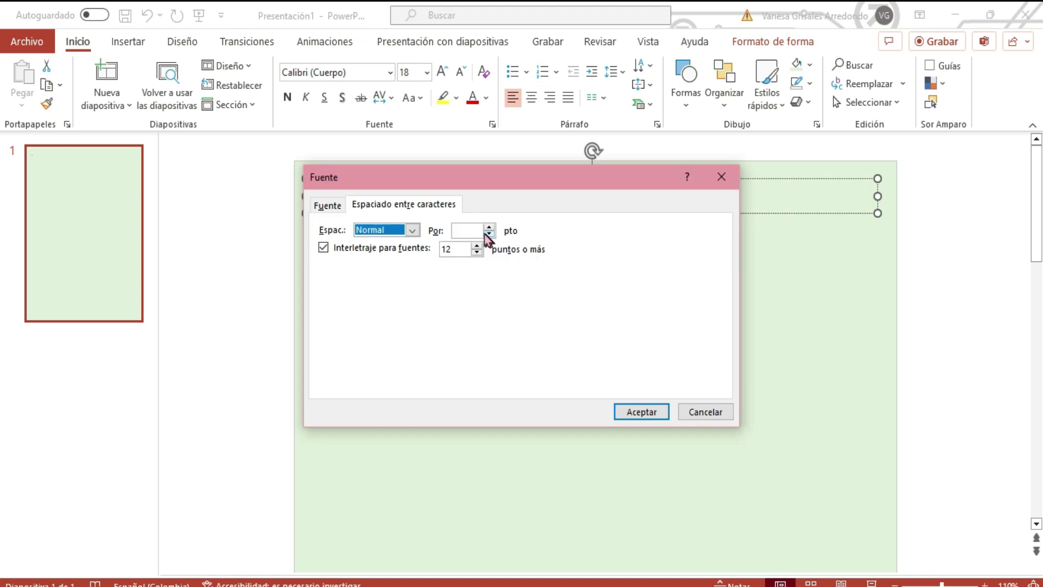
pyautogui.click(465, 229)
pyautogui.write('23')
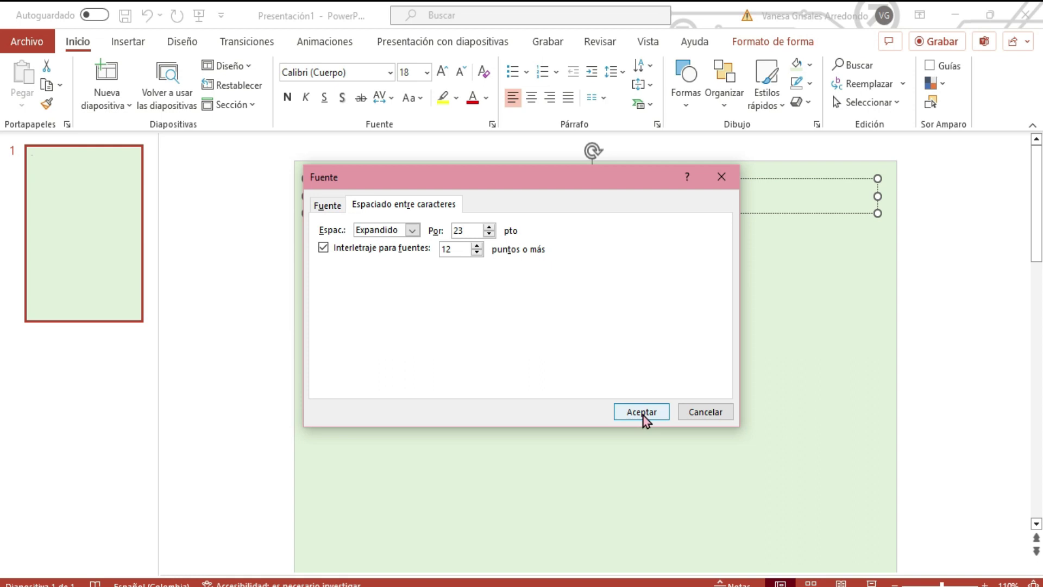
pyautogui.click(642, 413)
pyautogui.write('.')
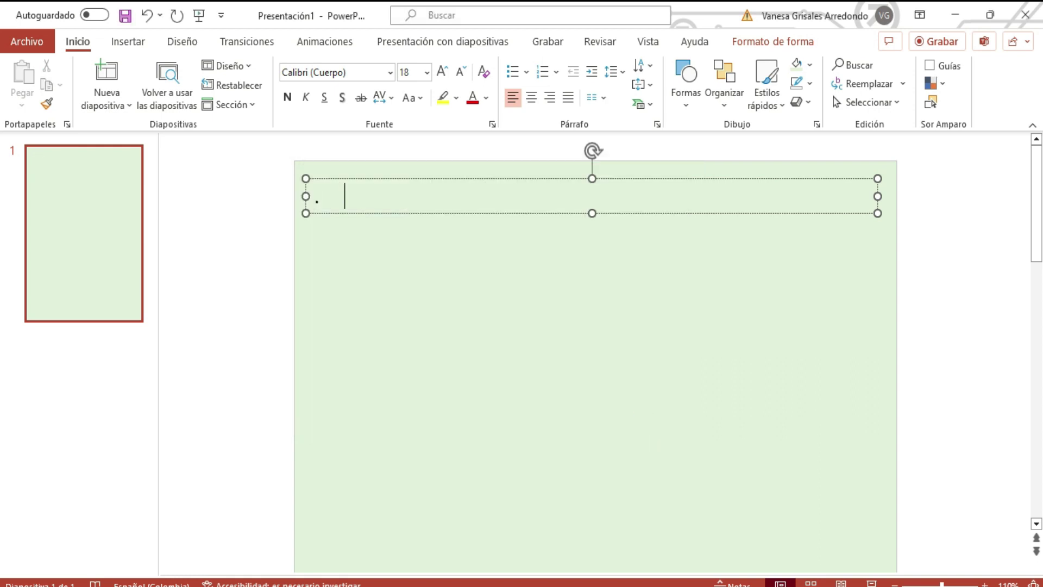
# Step: Type rows of periods and add new lines until the dot grid covers the green page
pyautogui.write('.')
pyautogui.write('.')
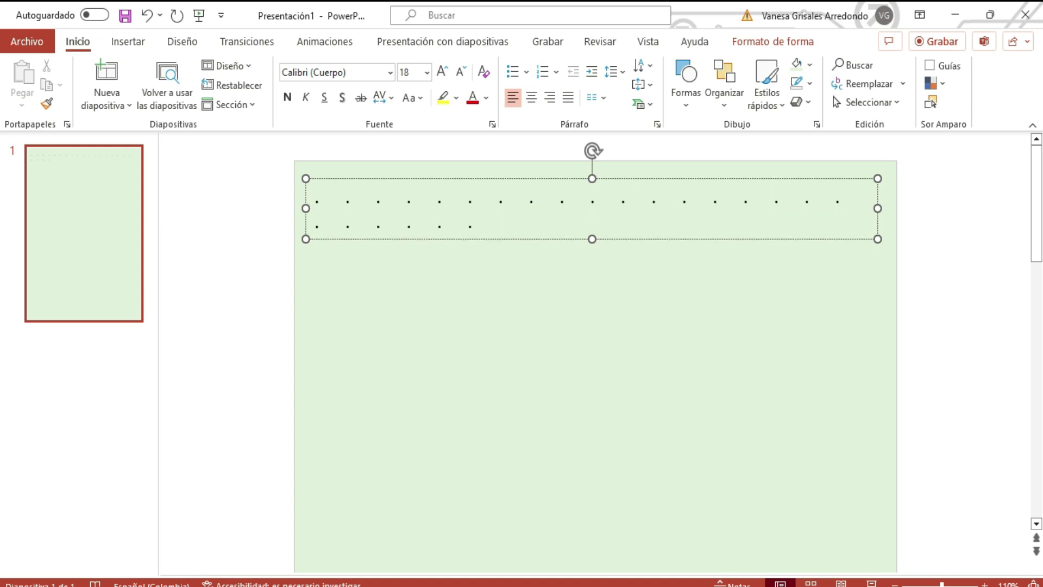
pyautogui.write('...................................................................')
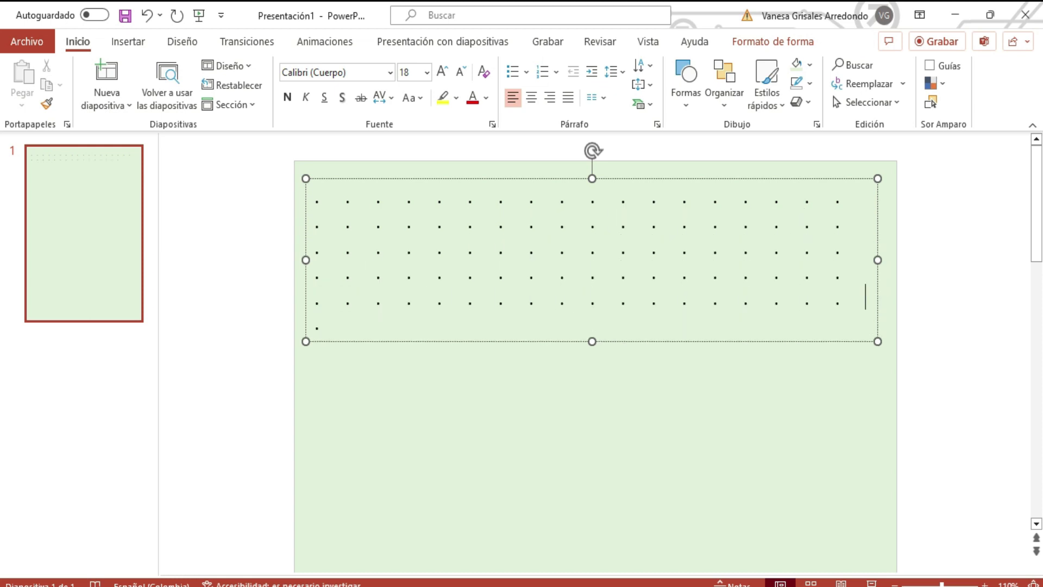
pyautogui.write('..................................................................................................................')
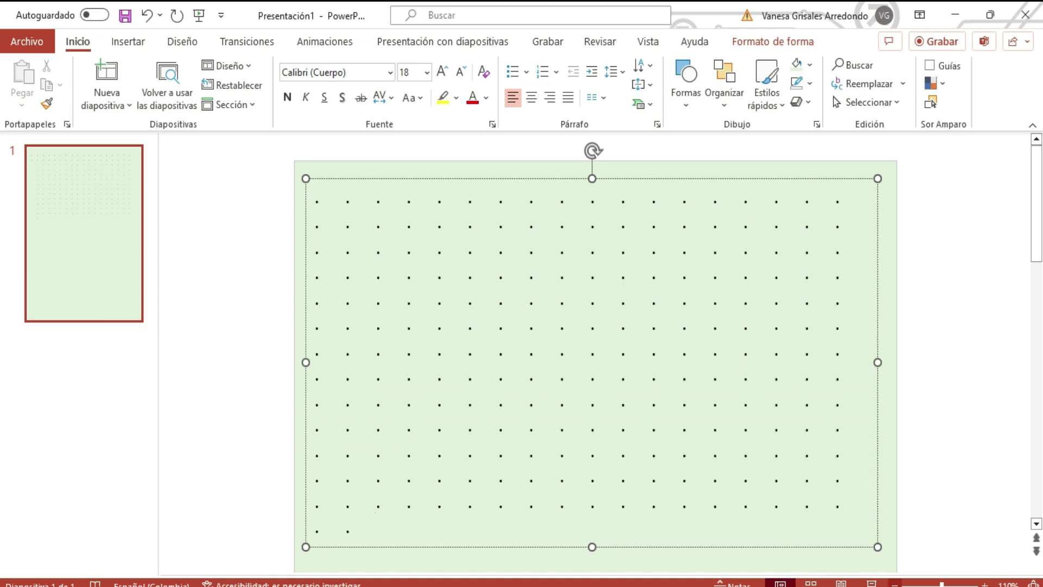
pyautogui.keyDown('ctrl'); pyautogui.scroll(-2, 596, 353); pyautogui.keyUp('ctrl')
pyautogui.keyDown('ctrl'); pyautogui.scroll(-1, 595, 353); pyautogui.keyUp('ctrl')
pyautogui.keyDown('ctrl'); pyautogui.scroll(-1, 595, 353); pyautogui.keyUp('ctrl')
pyautogui.keyDown('ctrl'); pyautogui.scroll(-2, 596, 353); pyautogui.keyUp('ctrl')
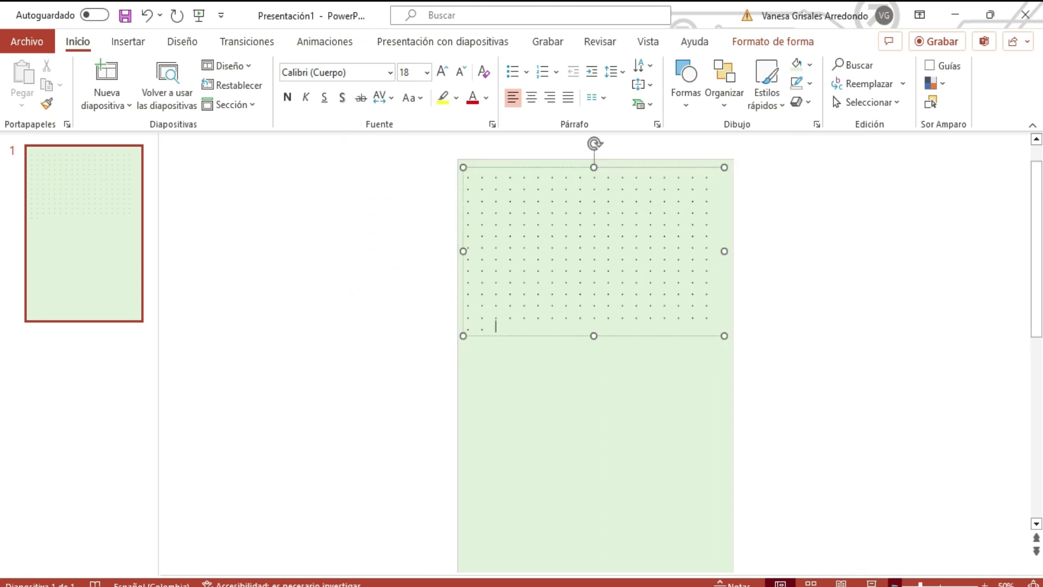
pyautogui.click(894, 583)
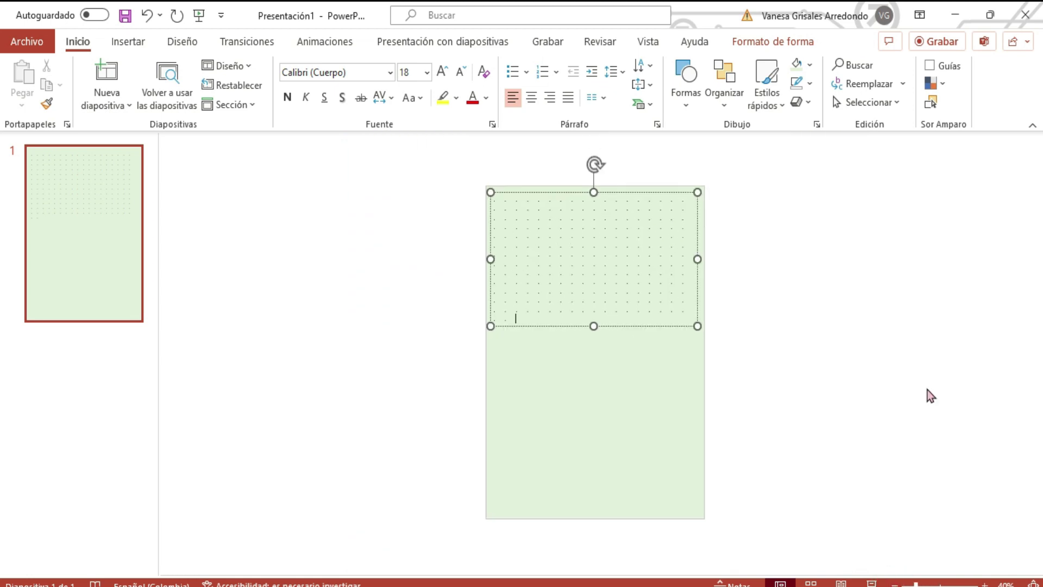
pyautogui.press('Return')
pyautogui.press('Return')
pyautogui.press('Return')
pyautogui.press('Return')
pyautogui.press('Return')
pyautogui.press('Return')
pyautogui.press('Return')
pyautogui.press('Return')
pyautogui.press('Return')
pyautogui.press('Return')
pyautogui.press('Return')
pyautogui.press('Return')
pyautogui.press('Return')
pyautogui.press('Return')
pyautogui.press('Return')
pyautogui.press('Return')
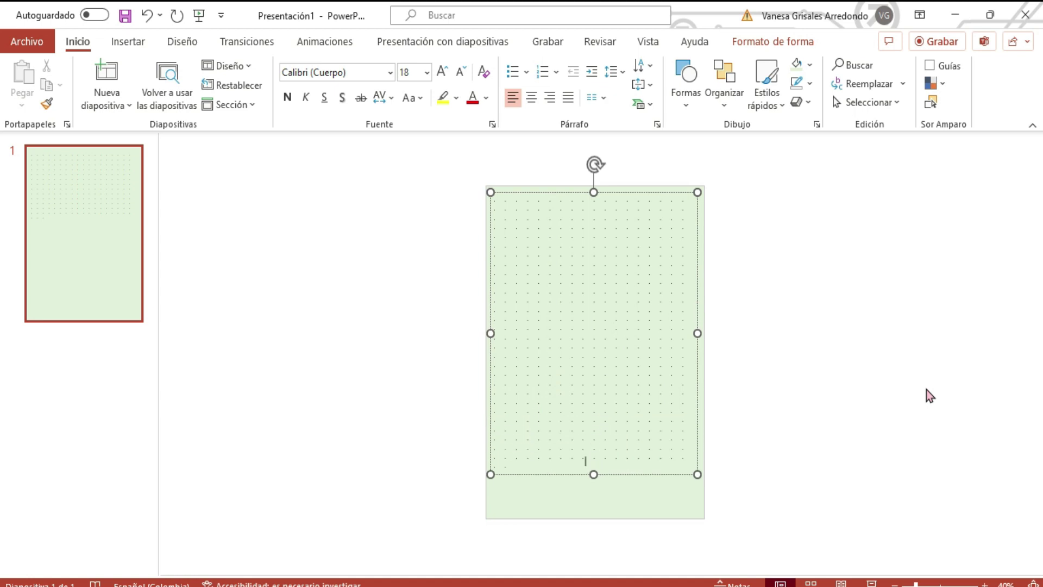
pyautogui.press('Return')
pyautogui.press('Return')
pyautogui.press('Return')
pyautogui.press('Return')
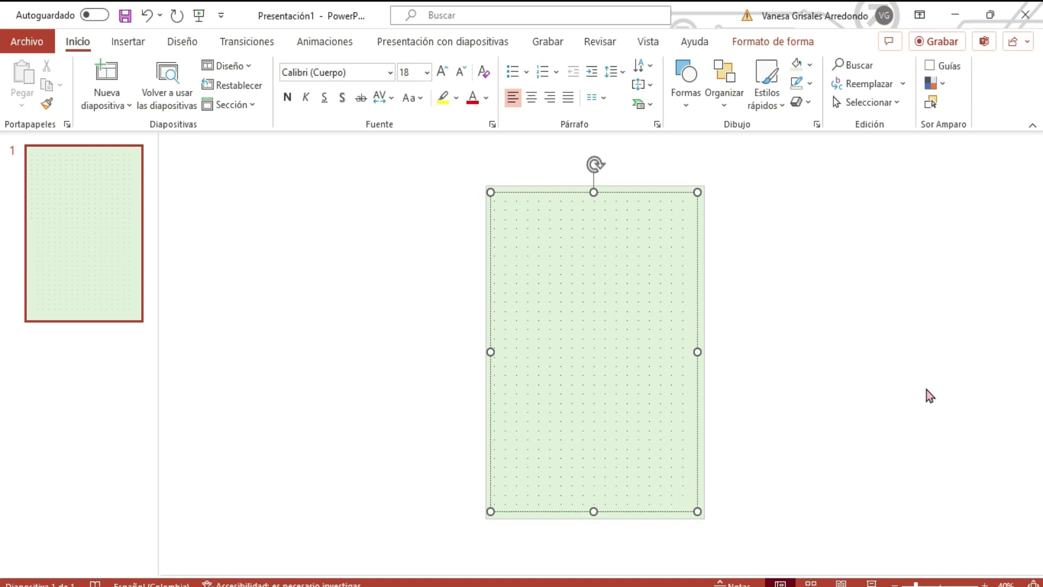
# Step: Save the dot-grid text box as a picture and duplicate slide 1
pyautogui.rightClick(643, 192)
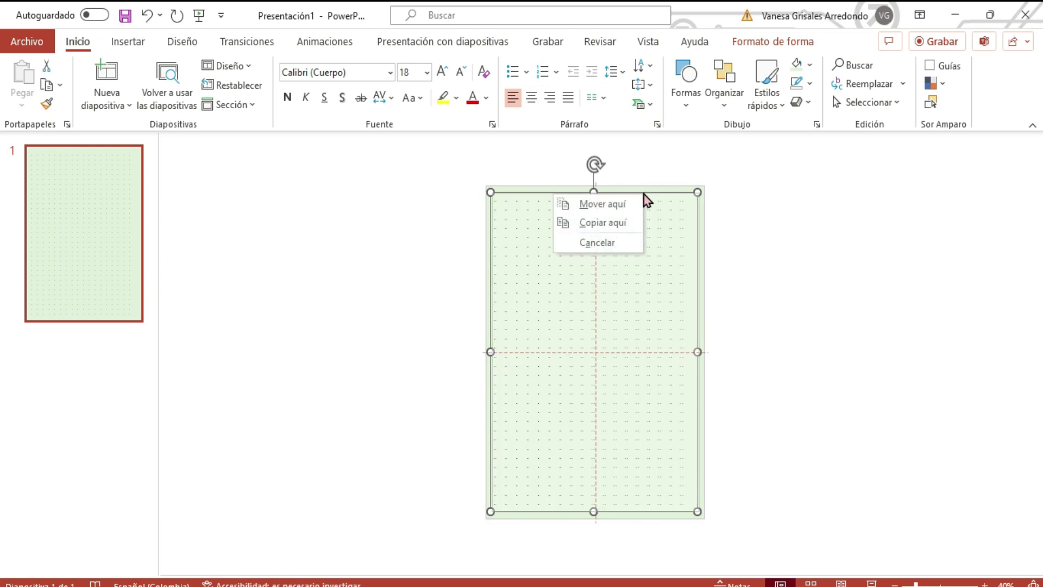
pyautogui.press('Escape')
pyautogui.rightClick(643, 192)
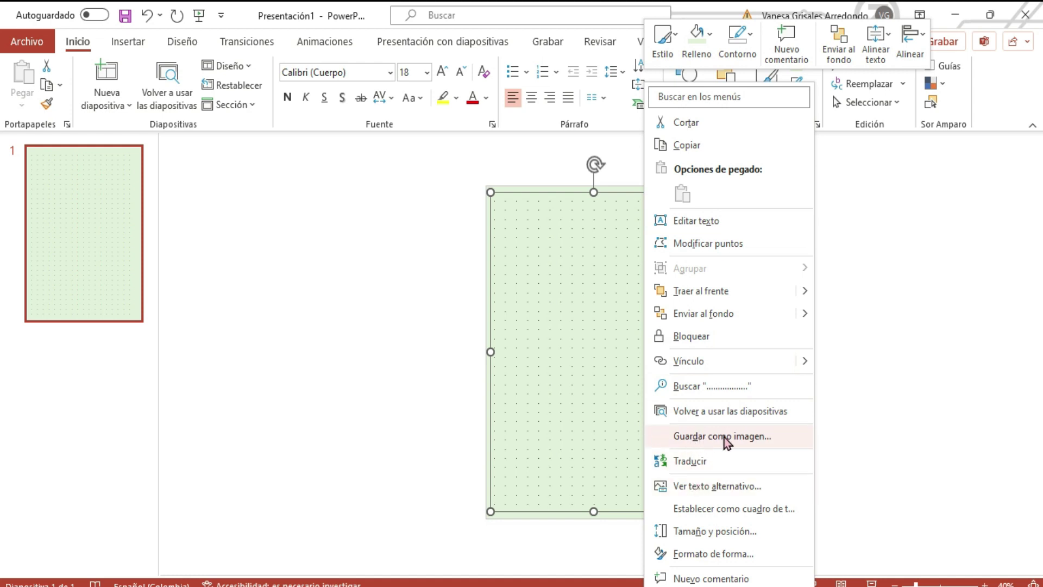
pyautogui.click(725, 438)
pyautogui.rightClick(90, 183)
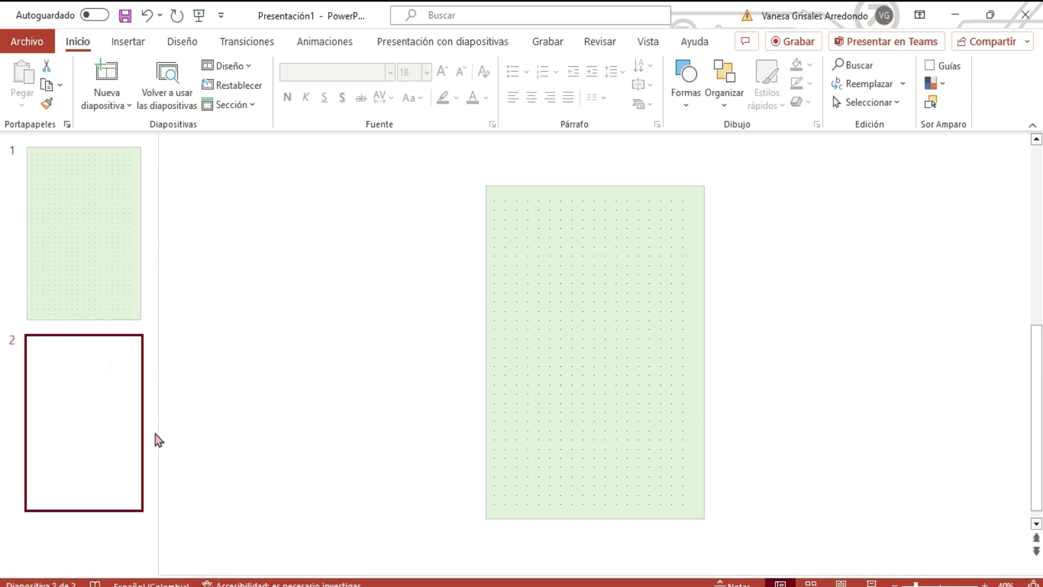
# Step: Replace slide 2's typed dot grid with the saved dot-grid picture
pyautogui.click(537, 269)
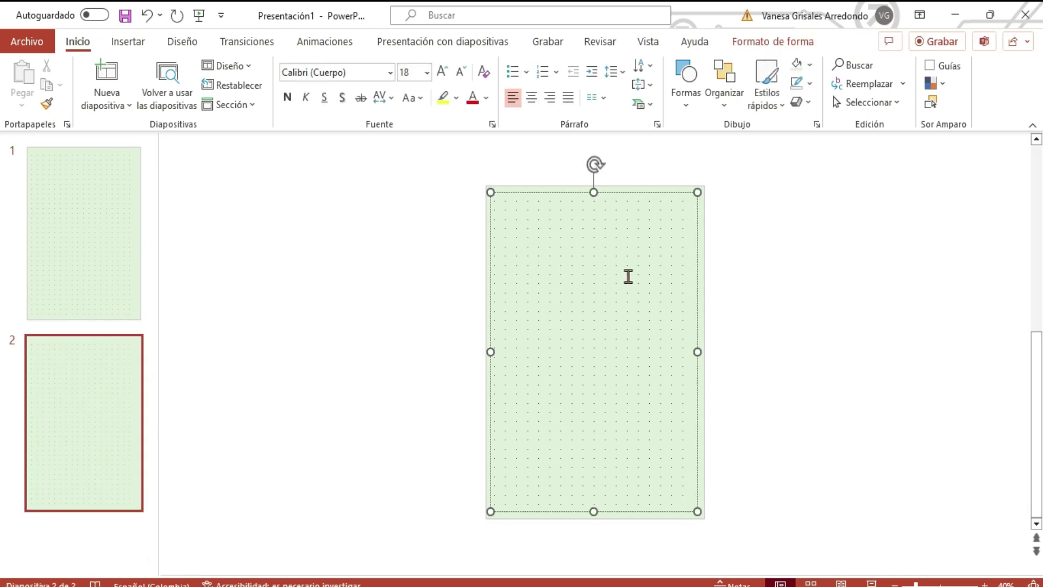
pyautogui.click(750, 272)
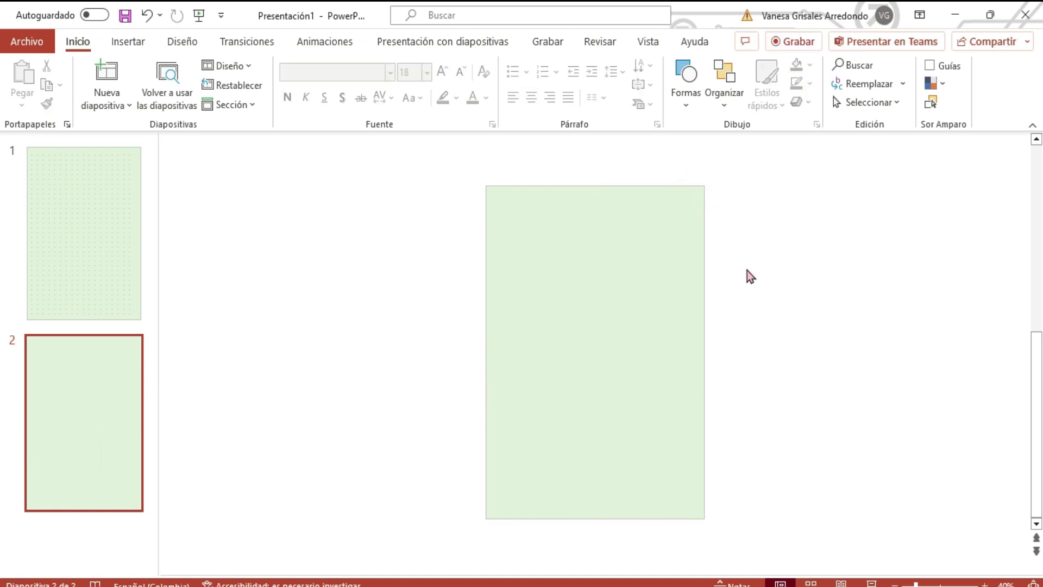
pyautogui.click(123, 43)
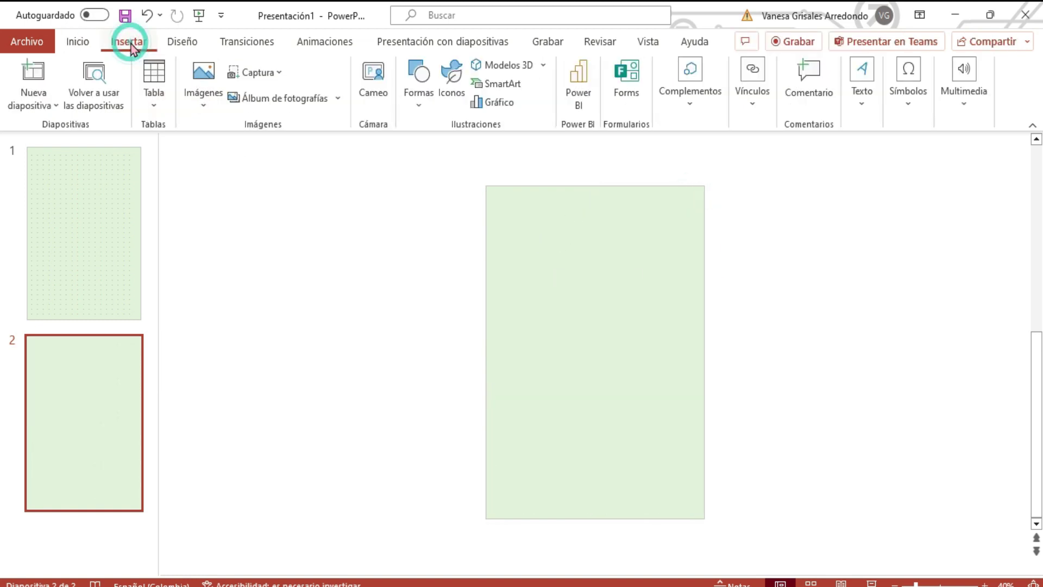
pyautogui.click(203, 89)
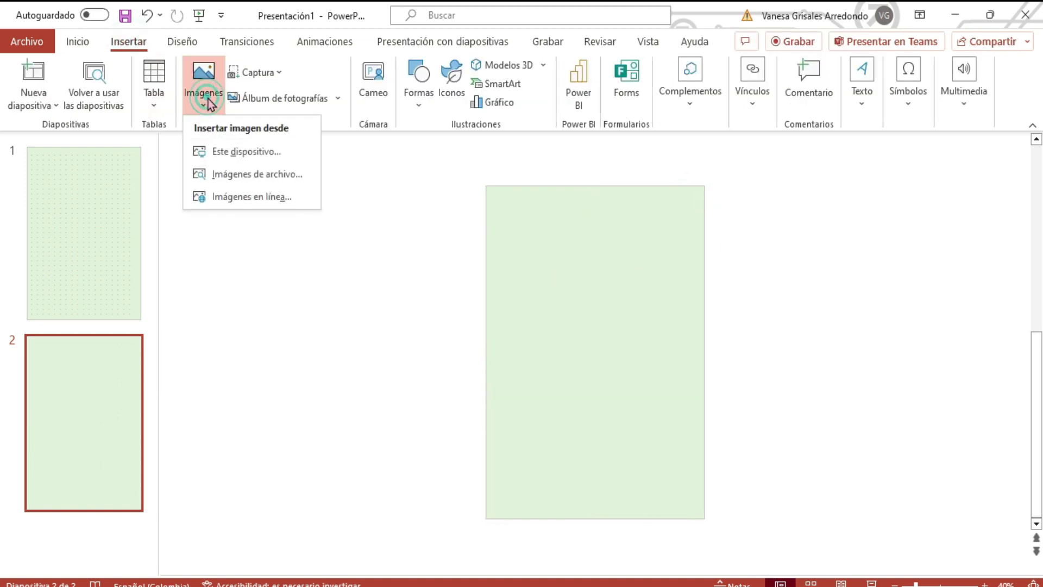
pyautogui.click(241, 152)
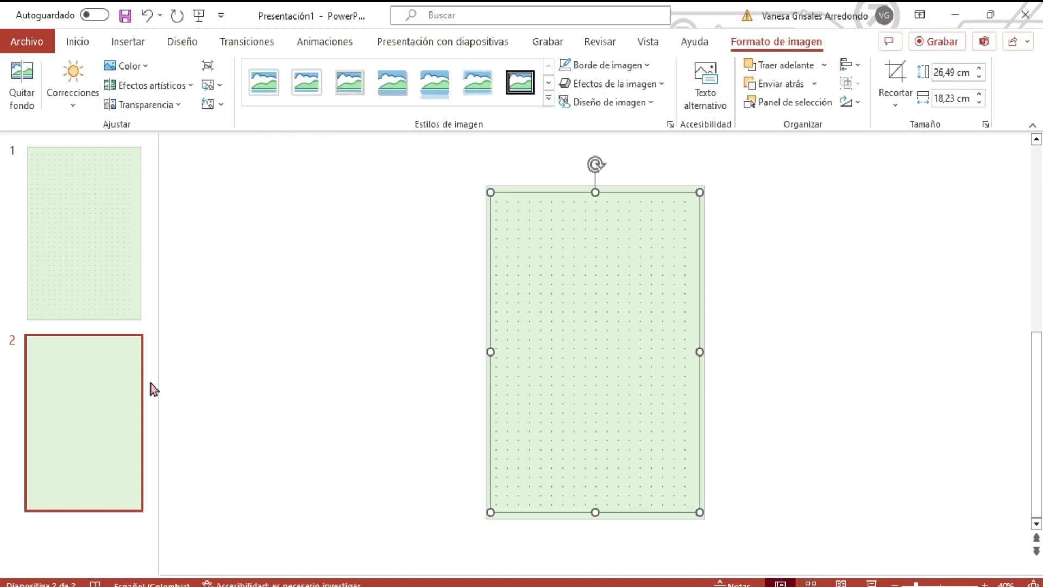
# Step: Stretch the picture's right side out to the edge of the green page
pyautogui.click(775, 343)
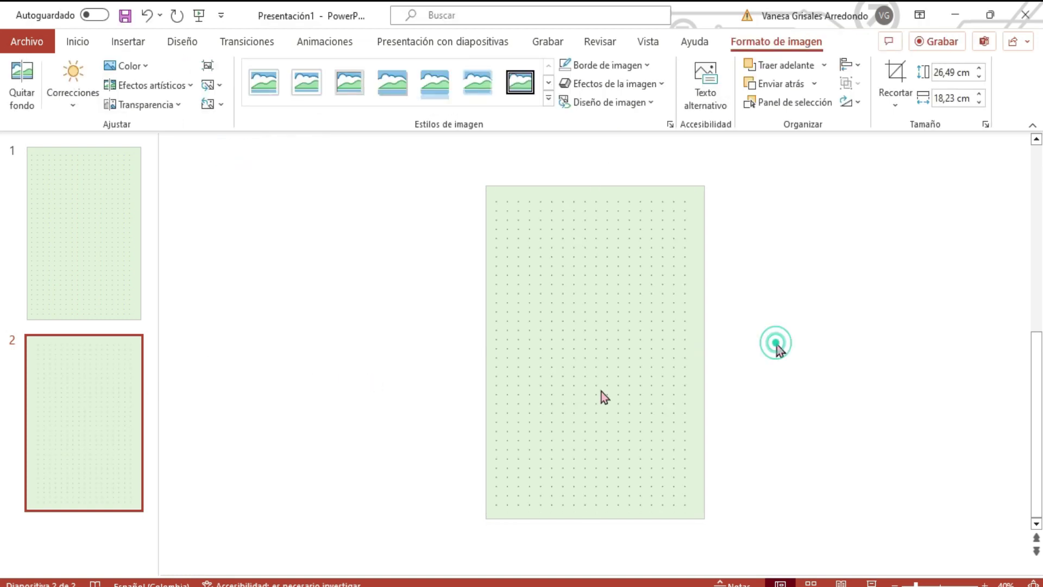
pyautogui.click(653, 290)
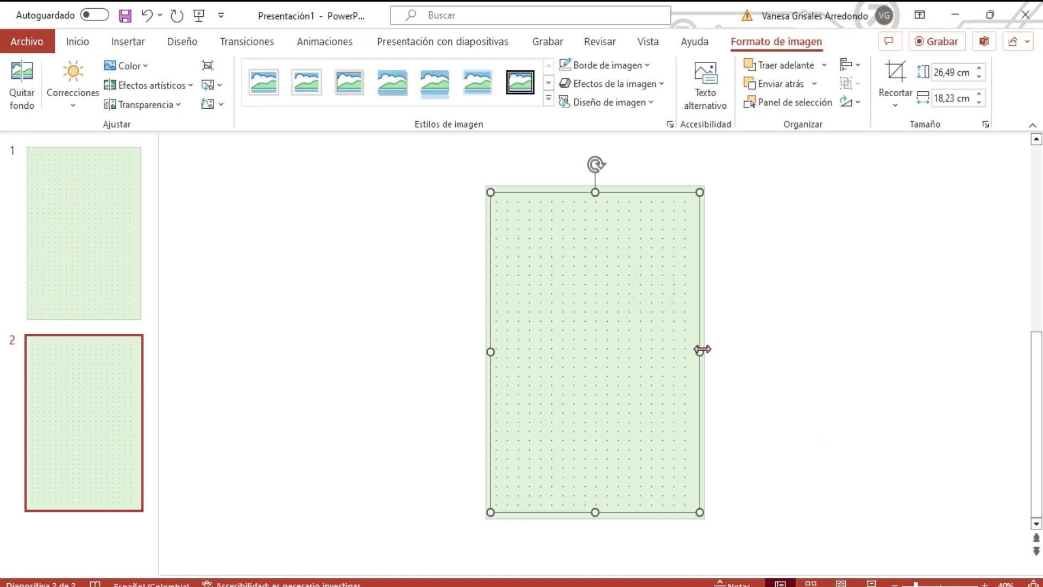
pyautogui.moveTo(699, 350); pyautogui.dragTo(707, 351)
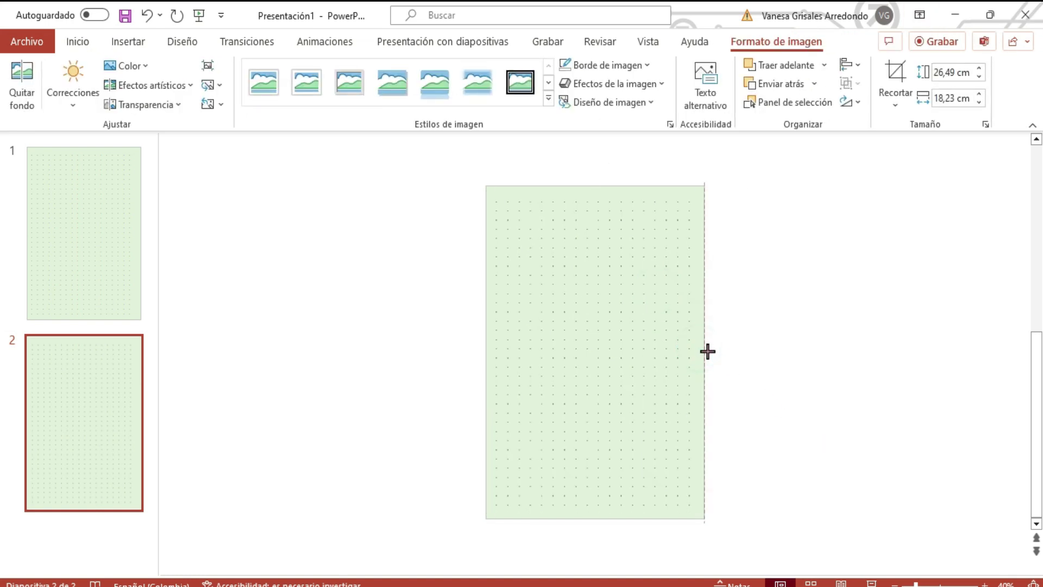
pyautogui.click(825, 383)
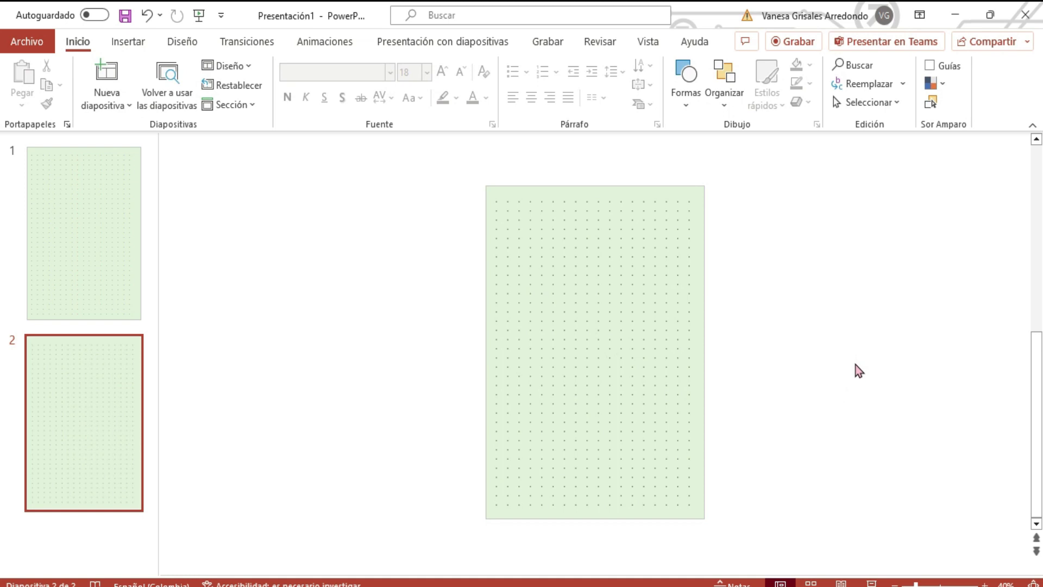
# Step: Duplicate slide 2 and fill the copy's page rectangle light gold (Oro, Énfasis 4, Claro 80%)
pyautogui.rightClick(106, 469)
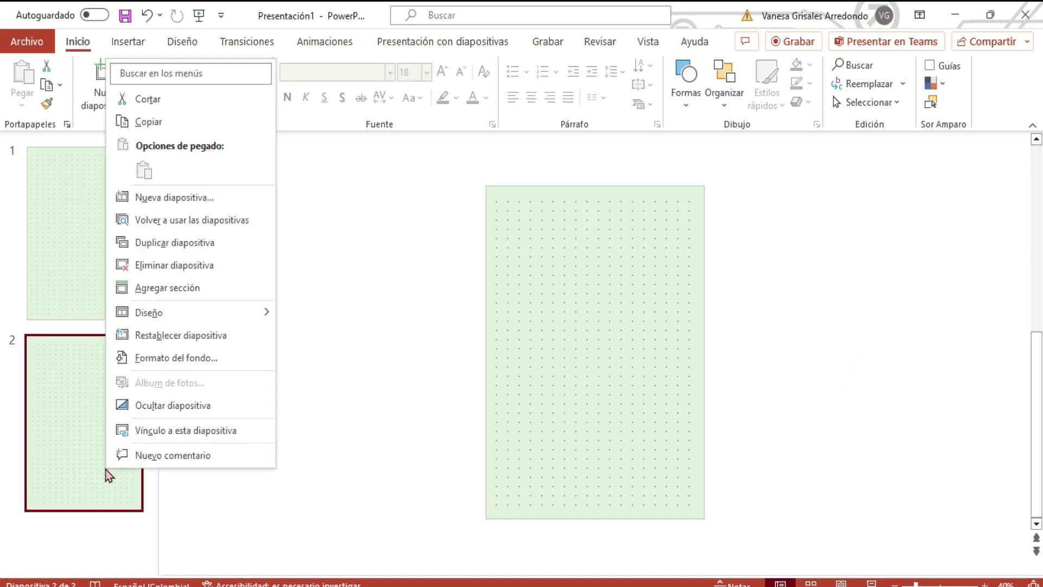
pyautogui.click(147, 243)
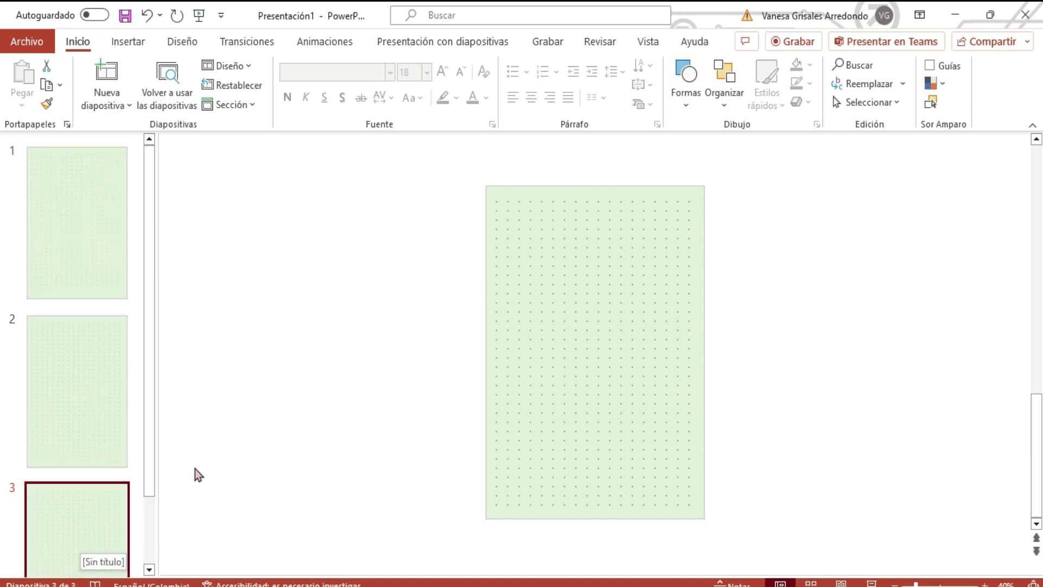
pyautogui.click(559, 205)
pyautogui.click(548, 188)
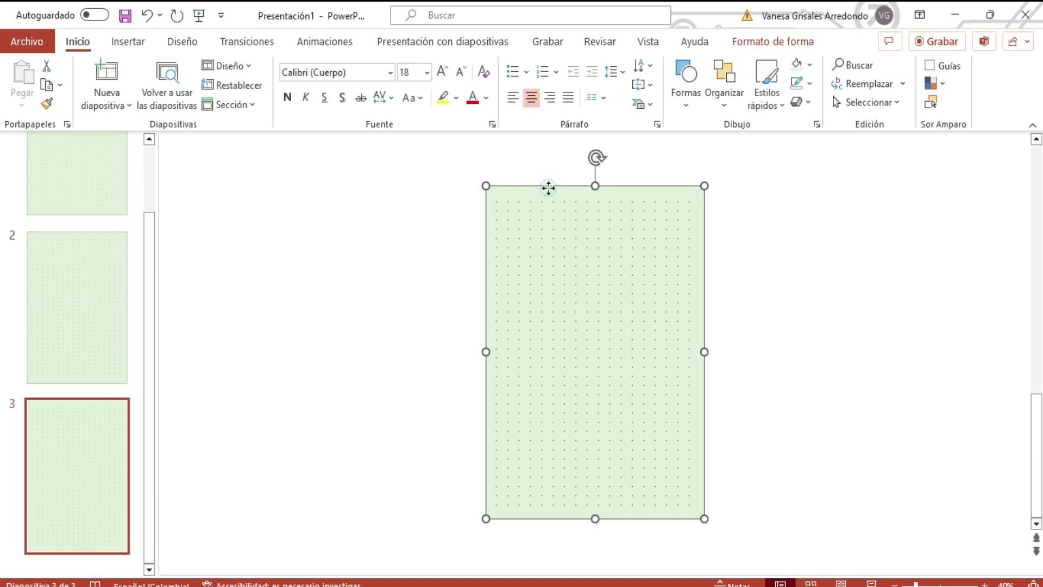
pyautogui.click(547, 188)
pyautogui.click(752, 43)
pyautogui.click(407, 64)
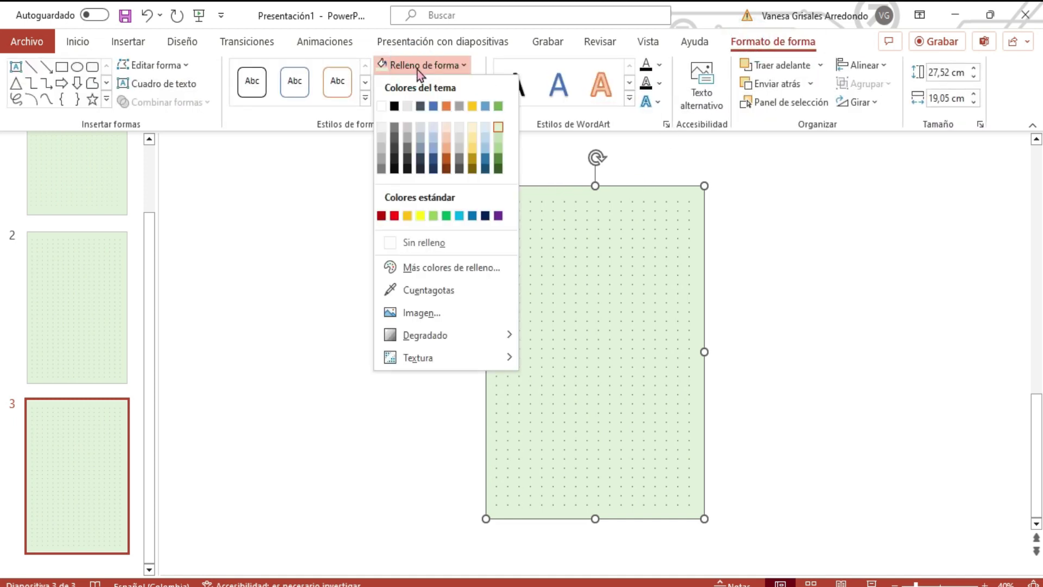
pyautogui.click(472, 128)
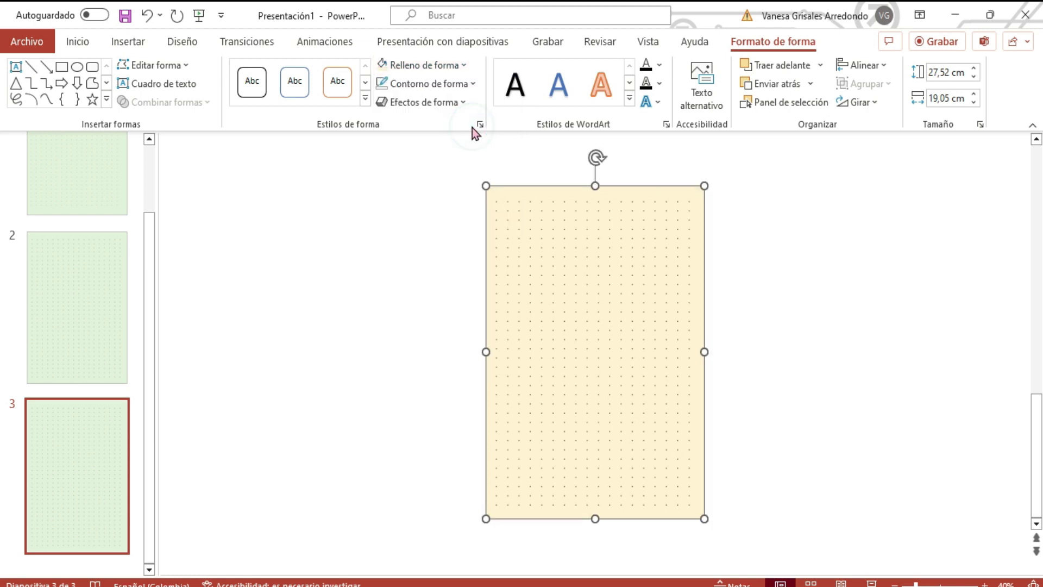
pyautogui.rightClick(64, 459)
# Step: Duplicate slide 3 and fill the new page light blue (Azul, Énfasis 1, Claro 80%)
pyautogui.click(119, 235)
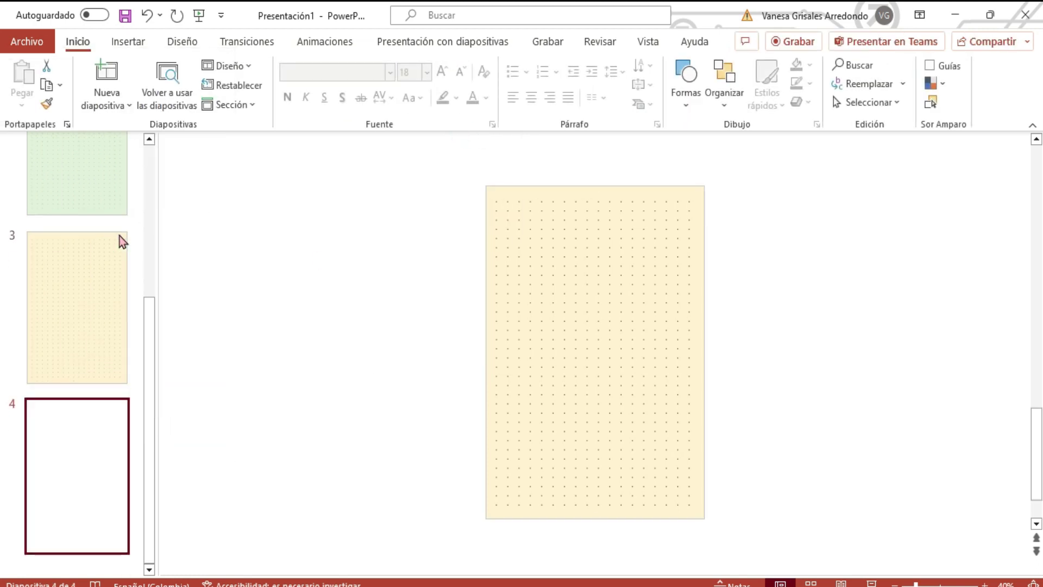
pyautogui.click(584, 188)
pyautogui.click(751, 43)
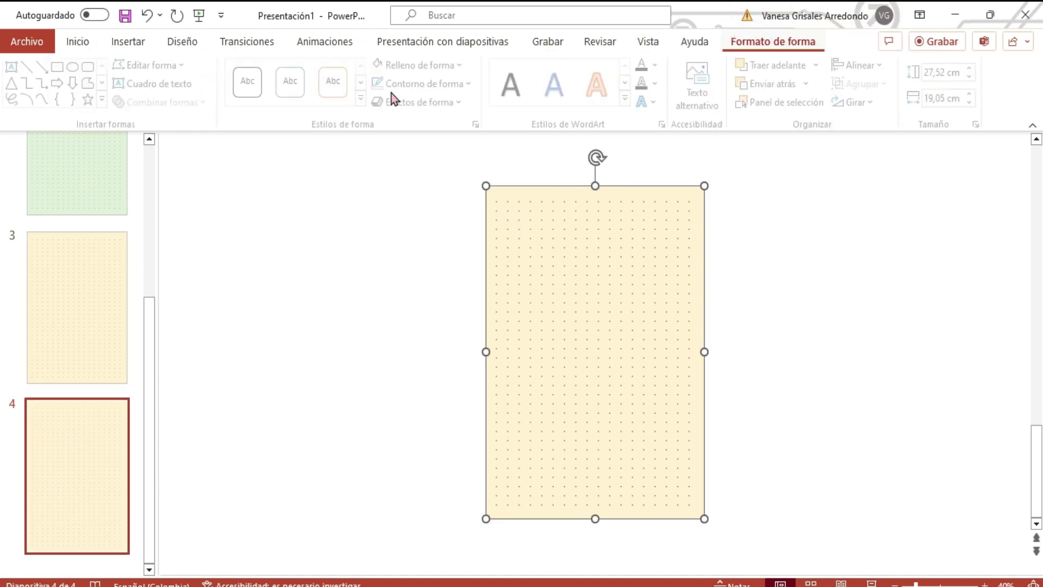
pyautogui.click(407, 65)
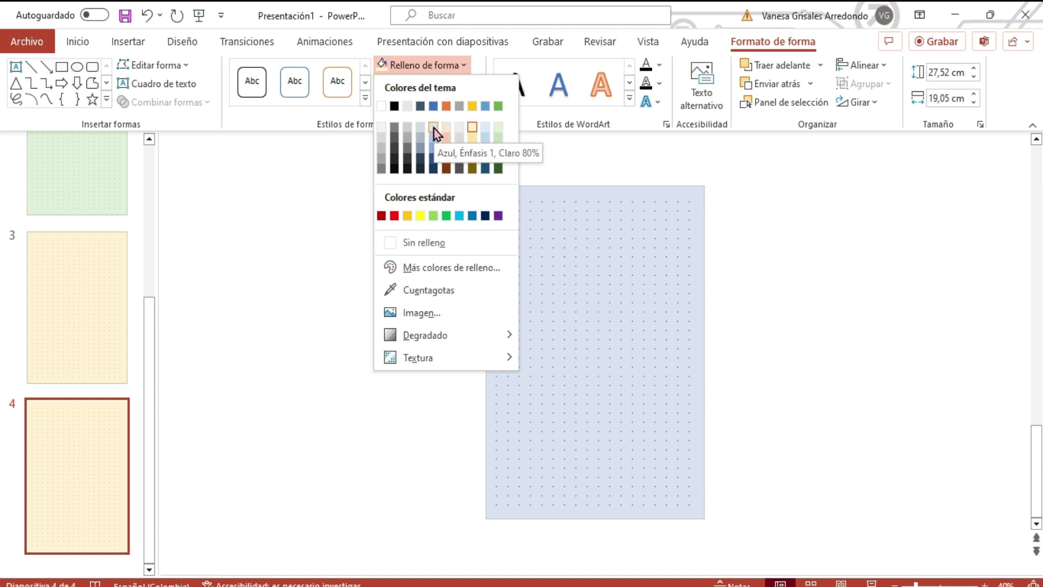
pyautogui.click(434, 129)
pyautogui.click(277, 478)
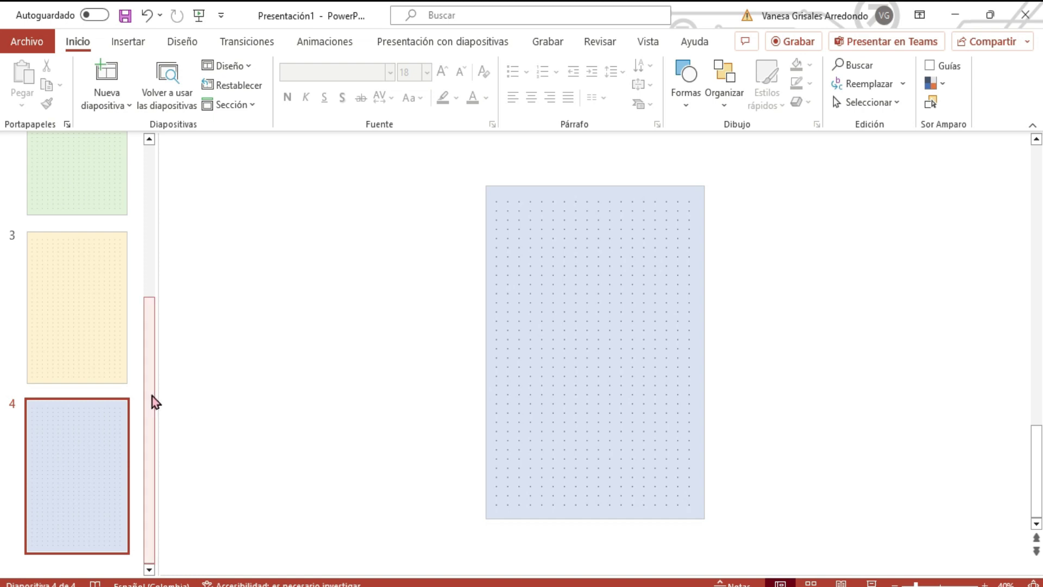
# Step: Duplicate the blue slide 4 as slide 5 and refill its page rectangle light green
pyautogui.rightClick(108, 468)
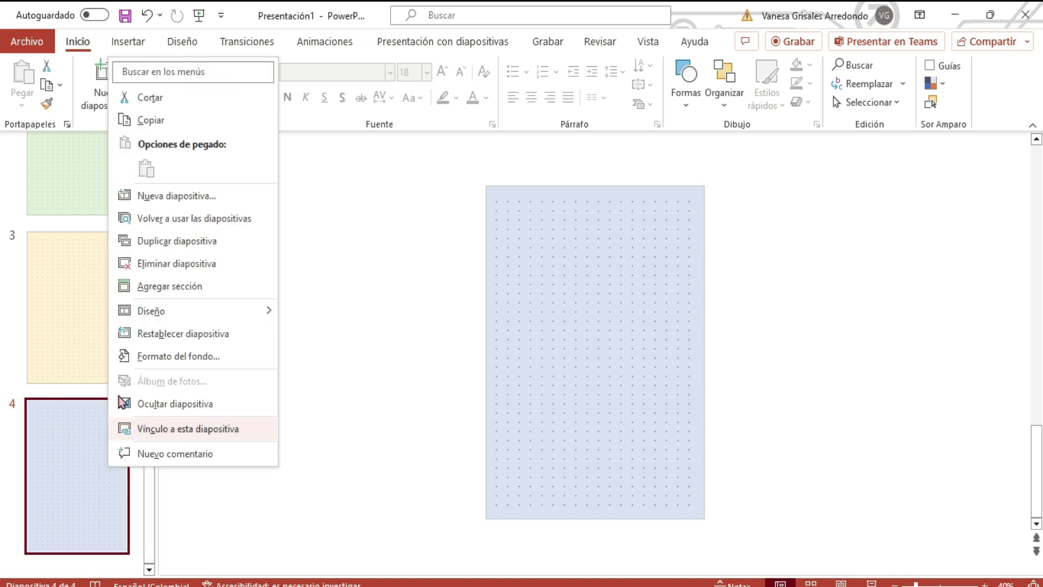
pyautogui.click(153, 243)
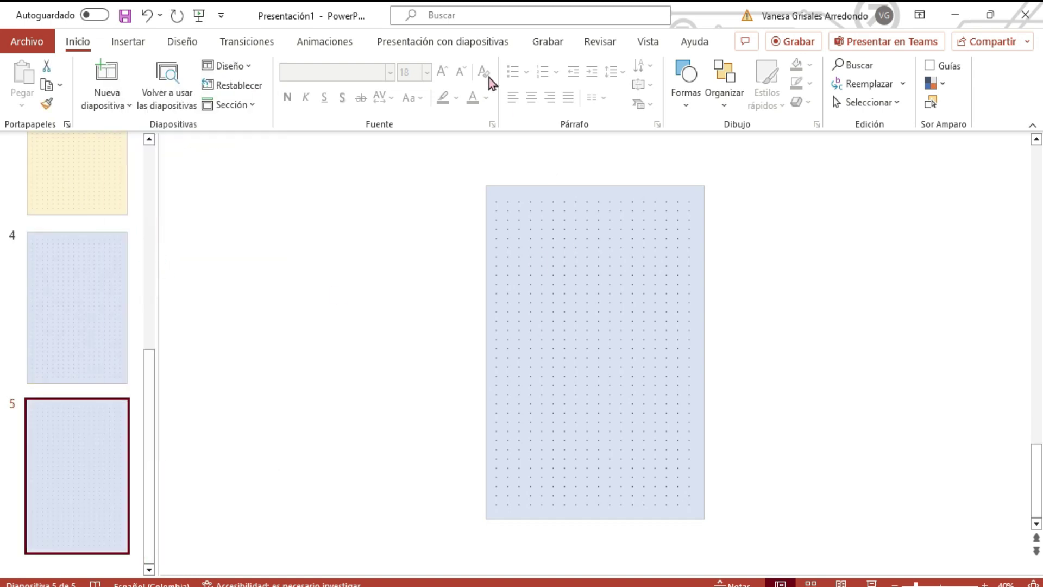
pyautogui.click(619, 193)
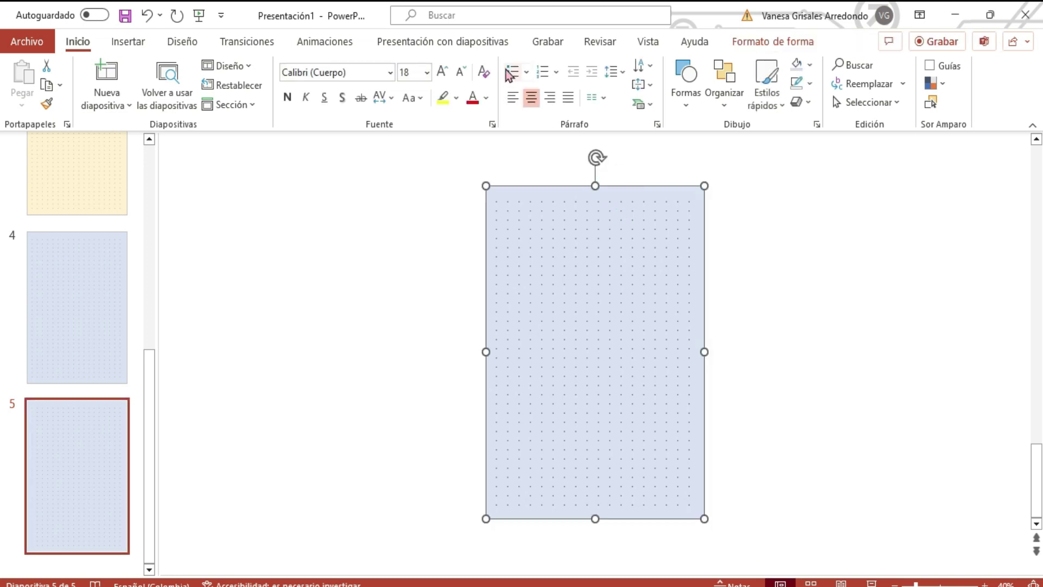
pyautogui.click(775, 44)
pyautogui.click(440, 65)
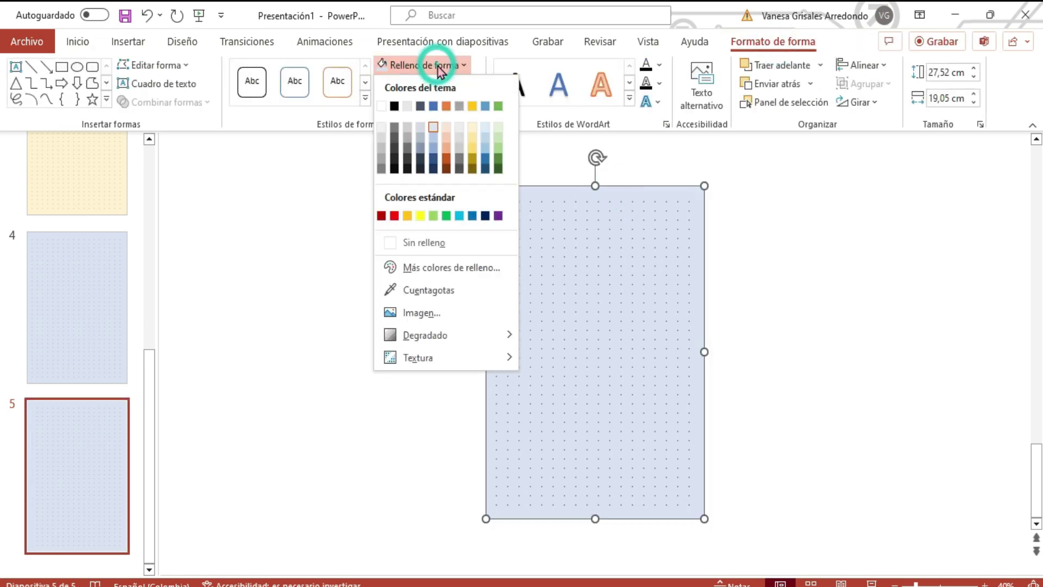
pyautogui.click(498, 128)
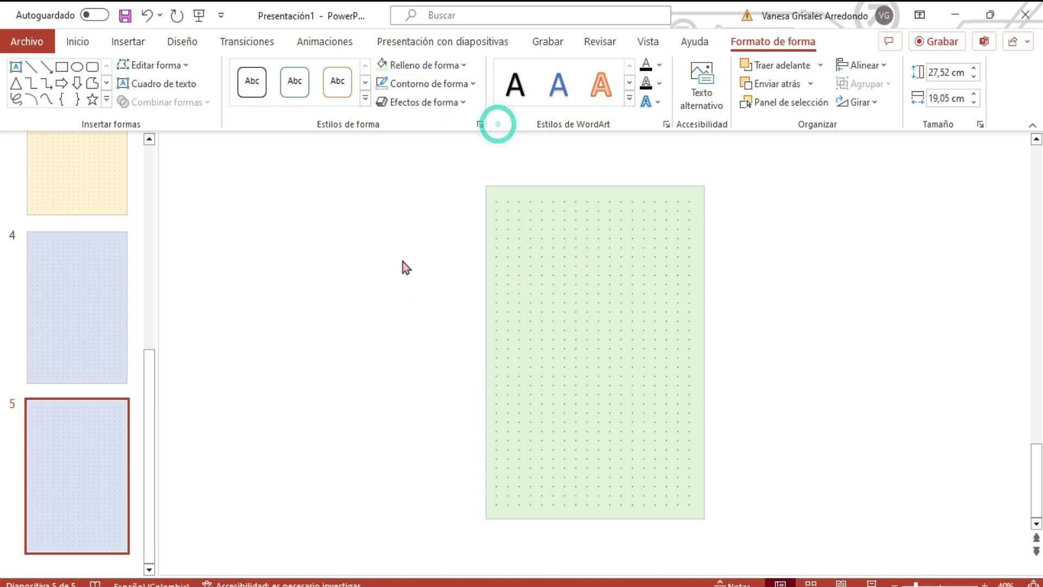
pyautogui.click(275, 505)
pyautogui.moveTo(148, 489)
pyautogui.mouseDown()
pyautogui.moveTo(149, 230)
pyautogui.moveTo(161, 515)
pyautogui.moveTo(158, 261)
pyautogui.mouseUp()
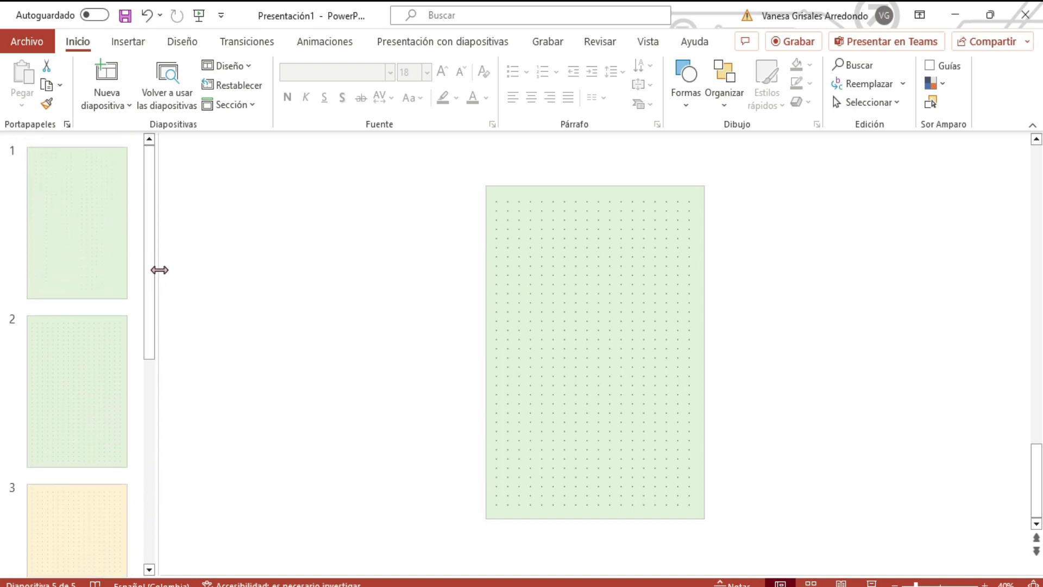
# Step: Paste the colour palette image onto slide 5, enlarge it and place it left of the page
pyautogui.hotkey('ctrl', 'v')
pyautogui.moveTo(416, 311); pyautogui.dragTo(458, 221)
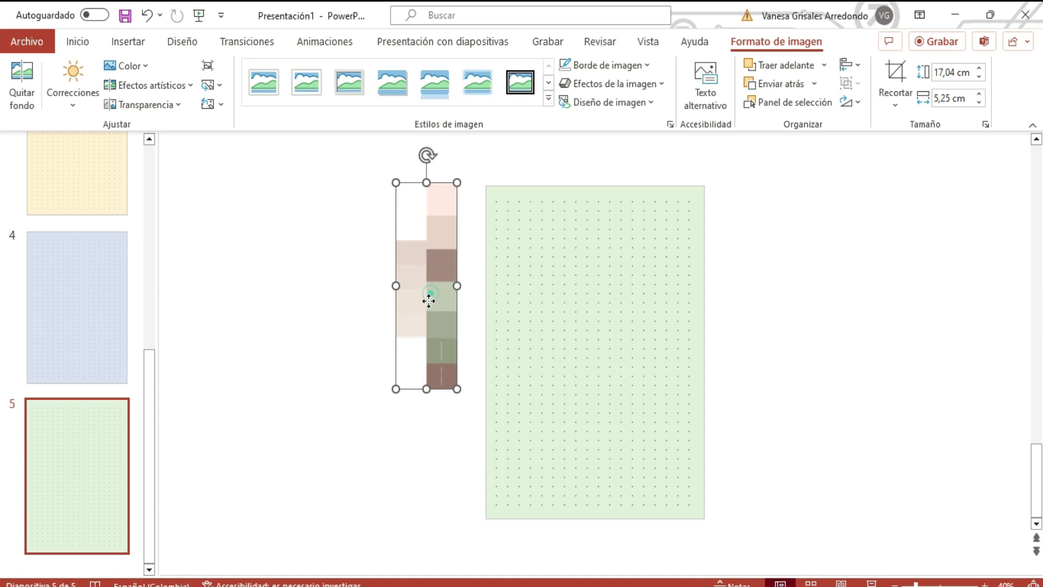
pyautogui.moveTo(428, 298); pyautogui.dragTo(424, 354)
# Step: Fill the page with the palette's bottom brown using the eyedropper, then select the dot-grid picture
pyautogui.click(574, 186)
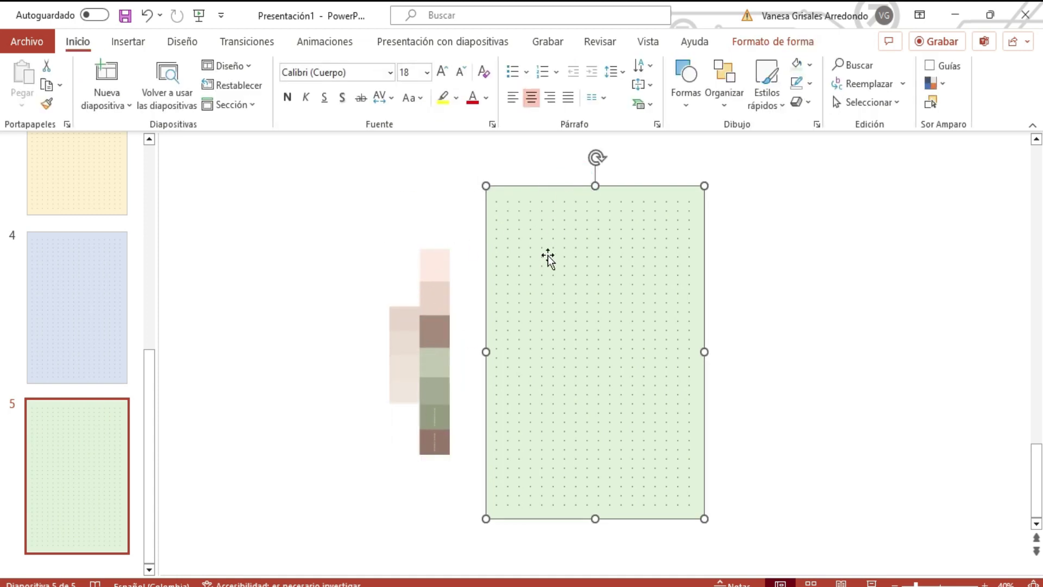
pyautogui.click(743, 42)
pyautogui.click(423, 70)
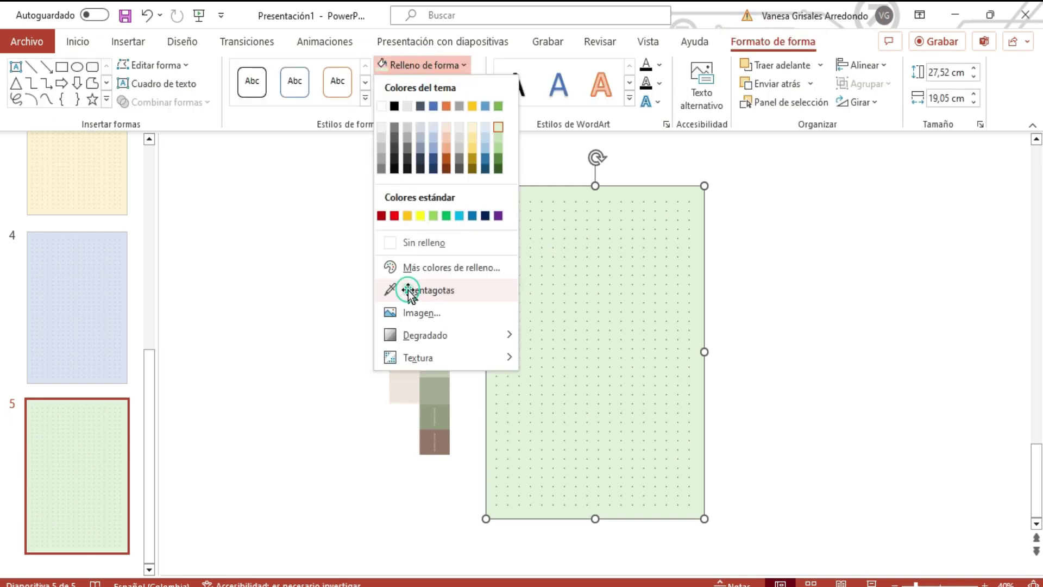
pyautogui.click(408, 287)
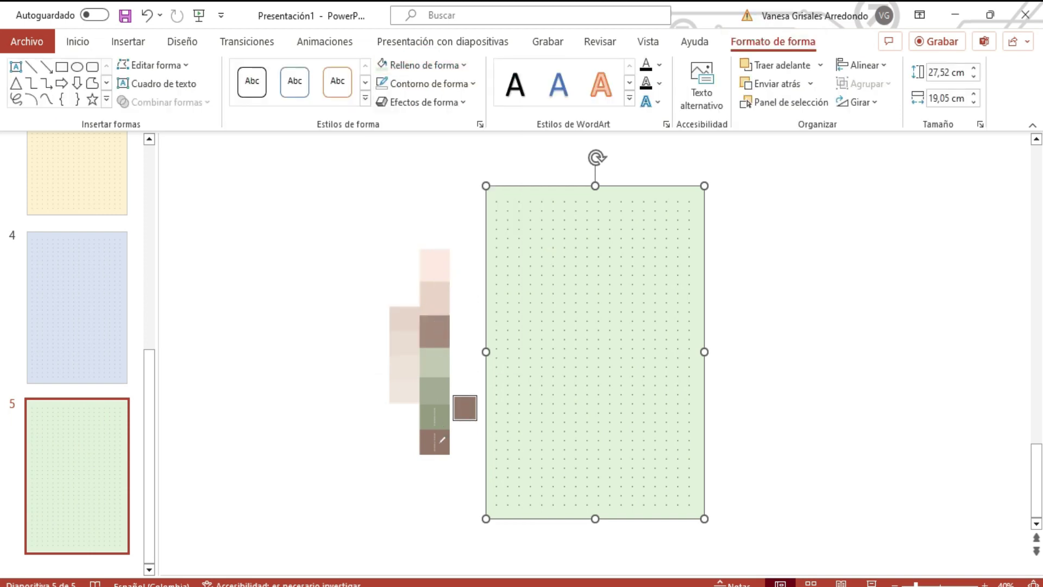
pyautogui.click(442, 439)
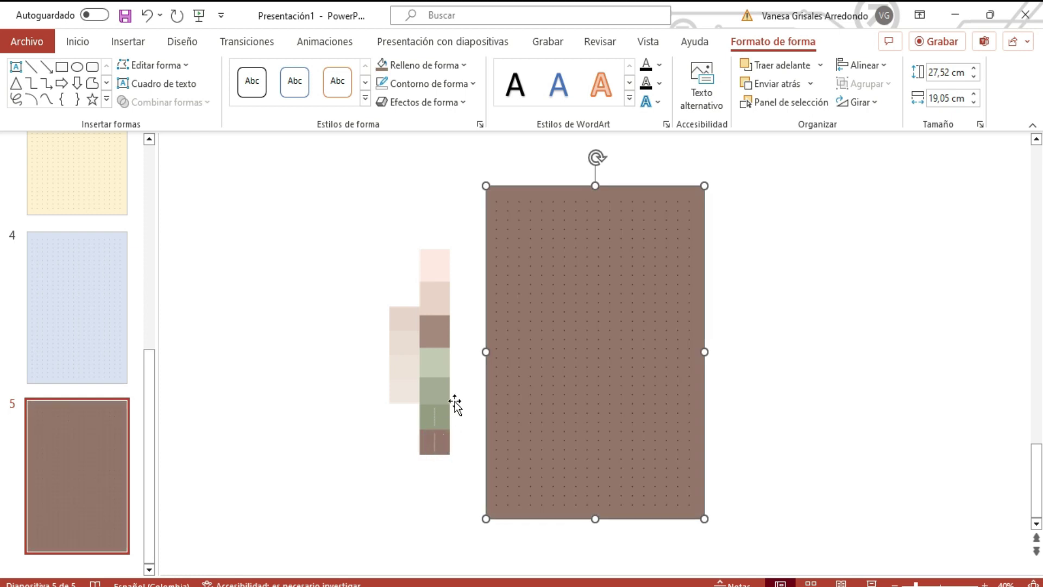
pyautogui.click(521, 239)
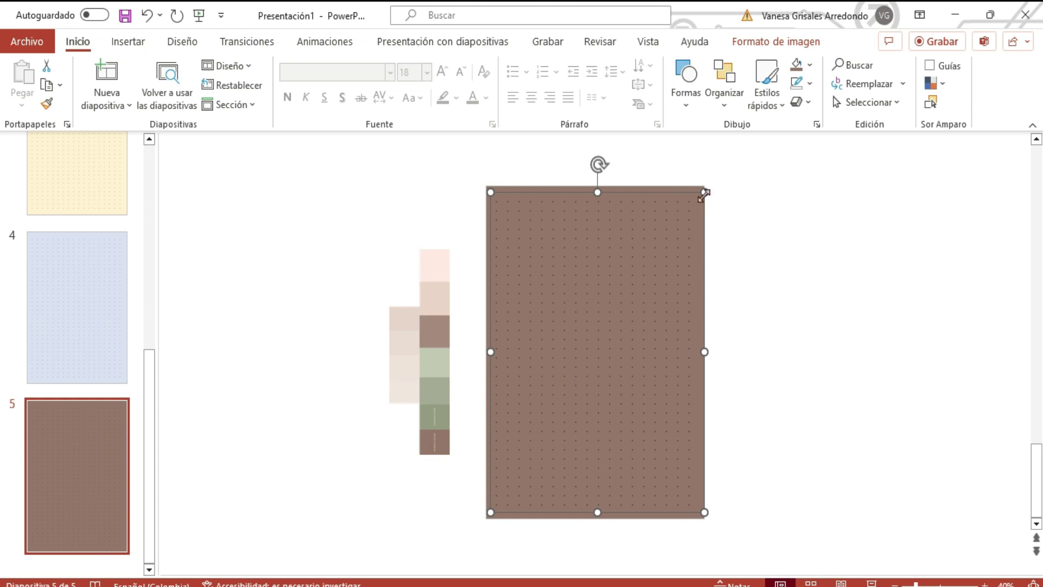
# Step: Delete the dark dot-grid picture and copy the dotted grid box from green slide 1
pyautogui.press('Delete')
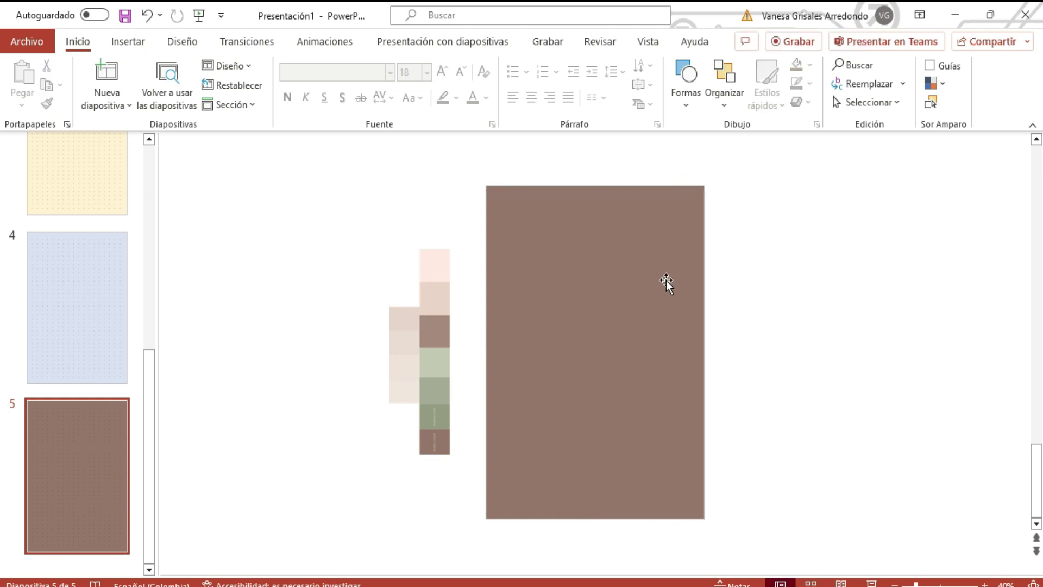
pyautogui.moveTo(149, 424); pyautogui.dragTo(149, 187)
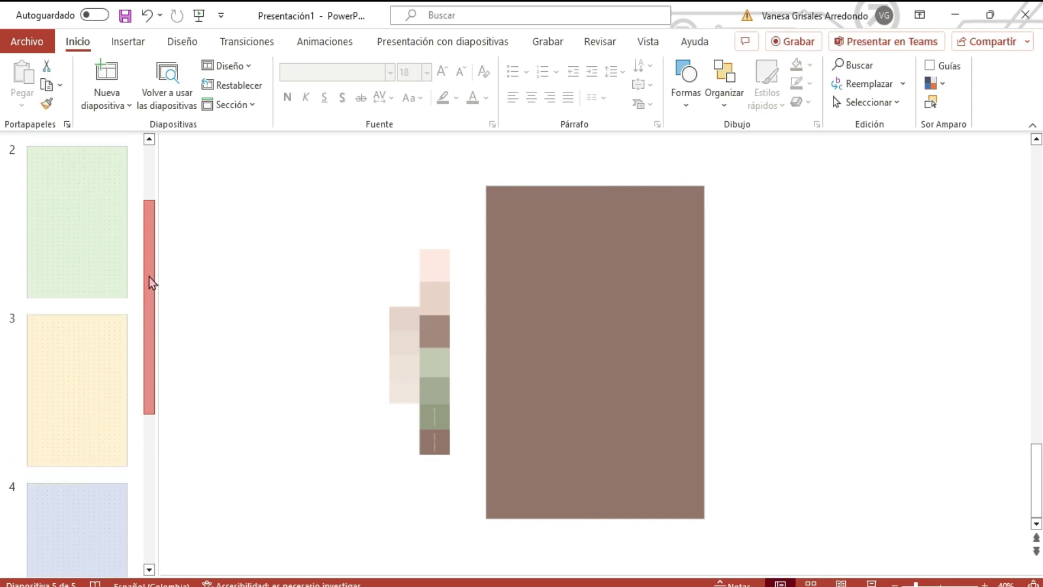
pyautogui.click(97, 174)
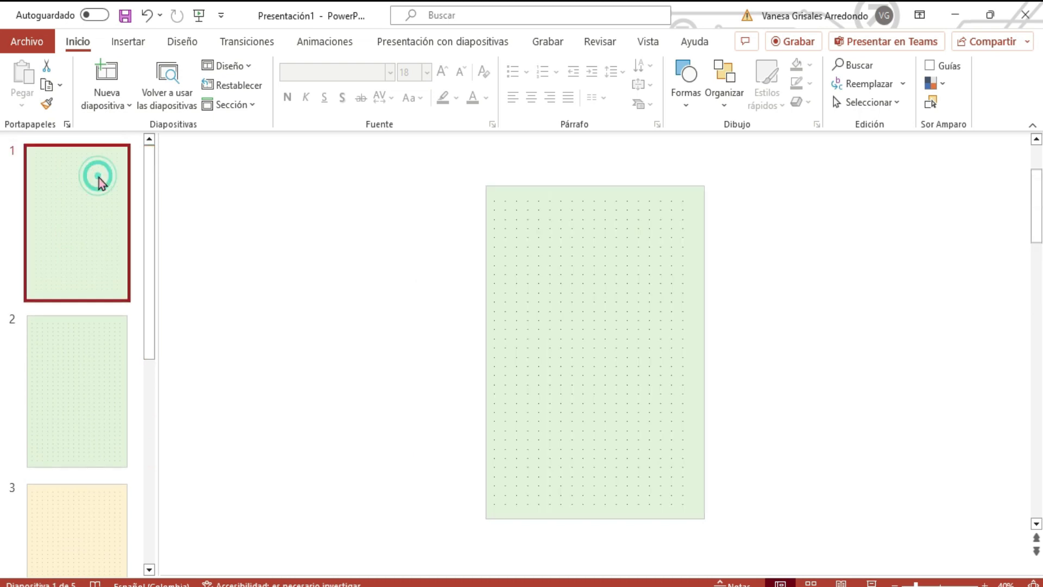
pyautogui.click(522, 242)
pyautogui.rightClick(533, 193)
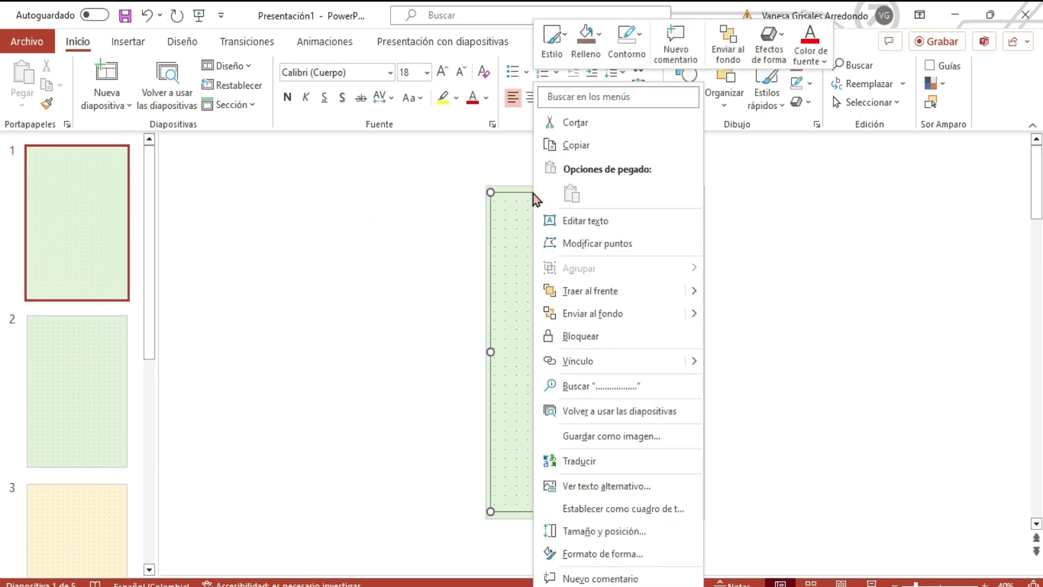
pyautogui.click(571, 149)
# Step: Paste the dotted grid box onto brown slide 5's page and select all its dot text
pyautogui.scroll(-2, 112, 415)
pyautogui.click(112, 415)
pyautogui.scroll(-3, 113, 415)
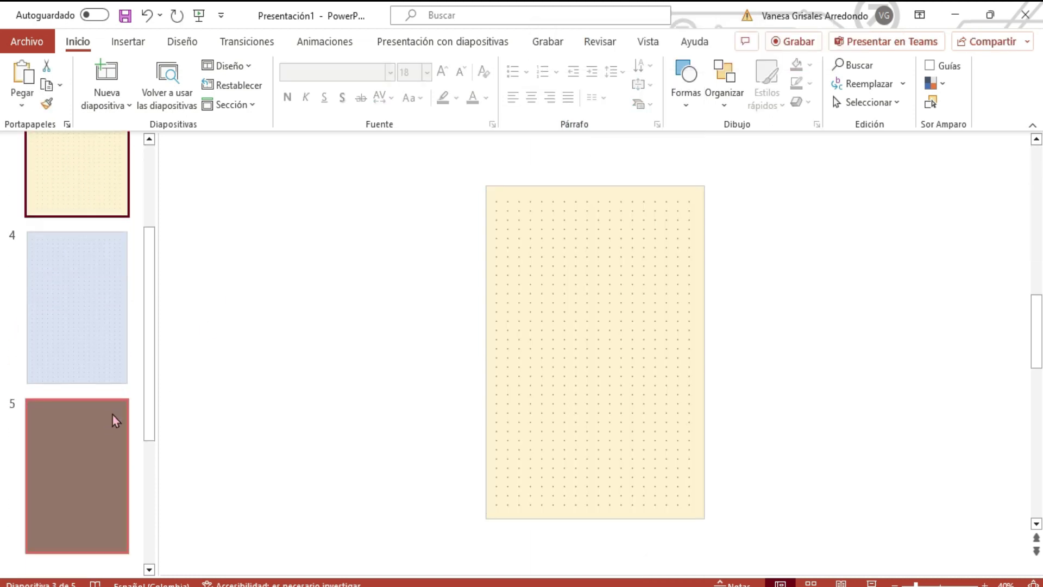
pyautogui.click(72, 422)
pyautogui.click(587, 273)
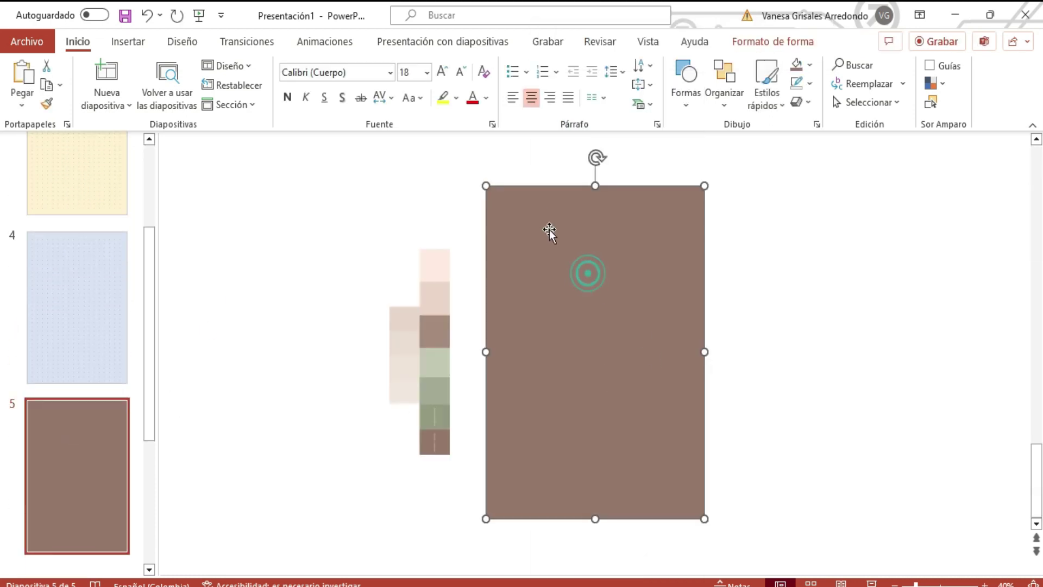
pyautogui.rightClick(543, 216)
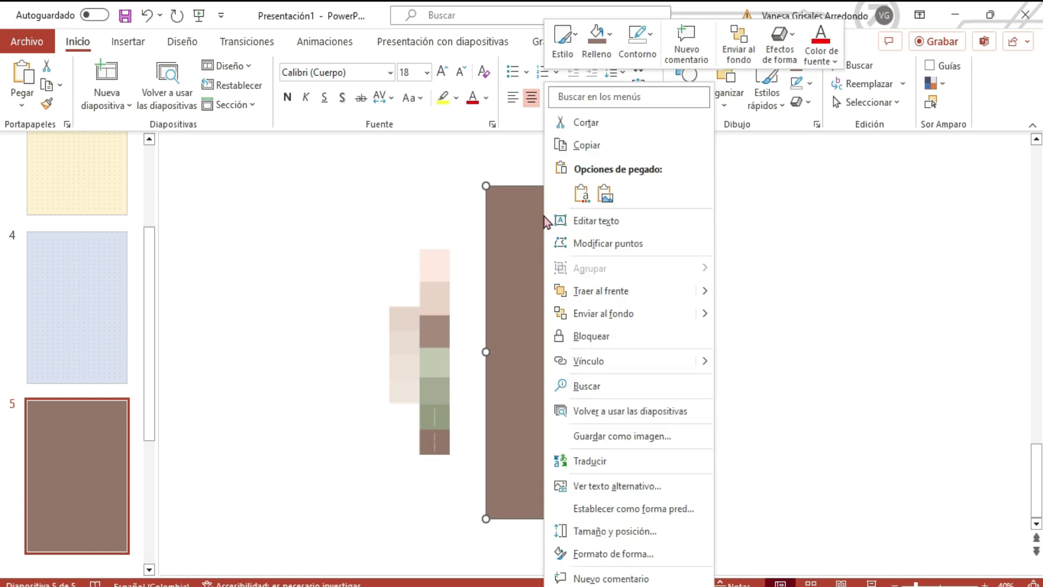
pyautogui.click(581, 195)
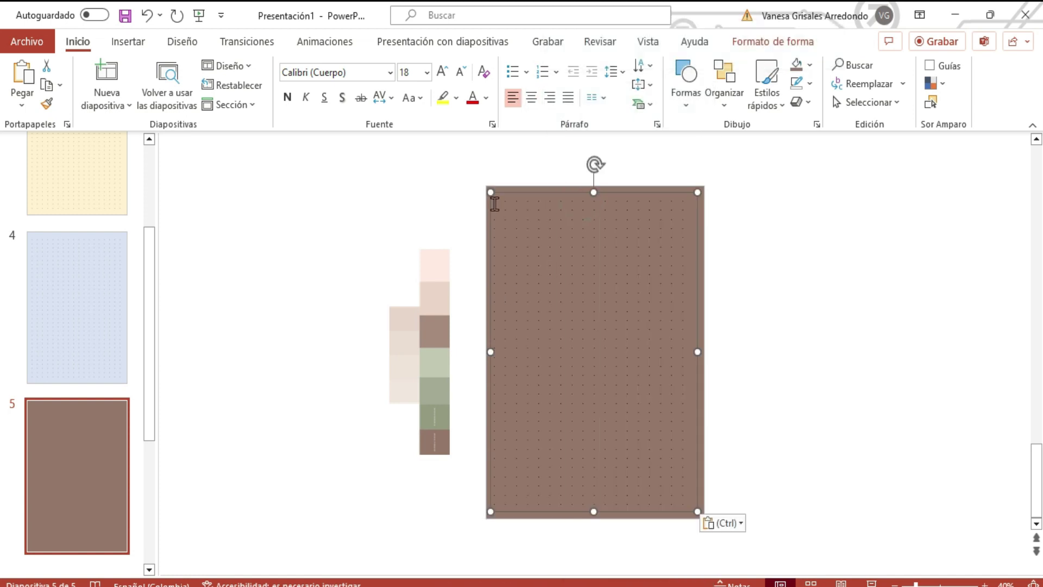
pyautogui.moveTo(494, 202)
pyautogui.mouseDown()
pyautogui.moveTo(623, 508)
pyautogui.moveTo(739, 522)
pyautogui.mouseUp()
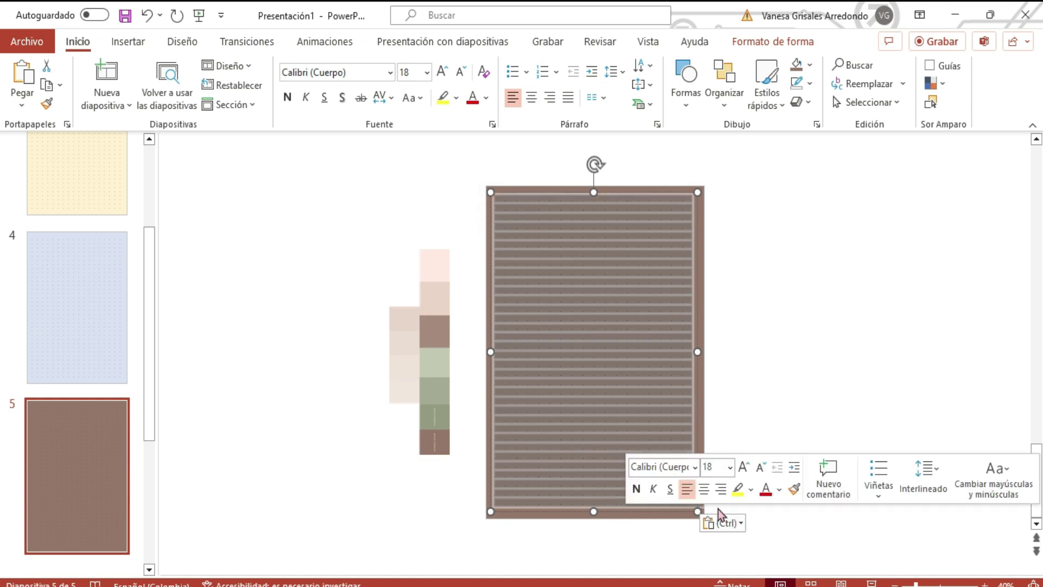
# Step: Change the selected dots' font colour to the light theme swatch
pyautogui.click(485, 98)
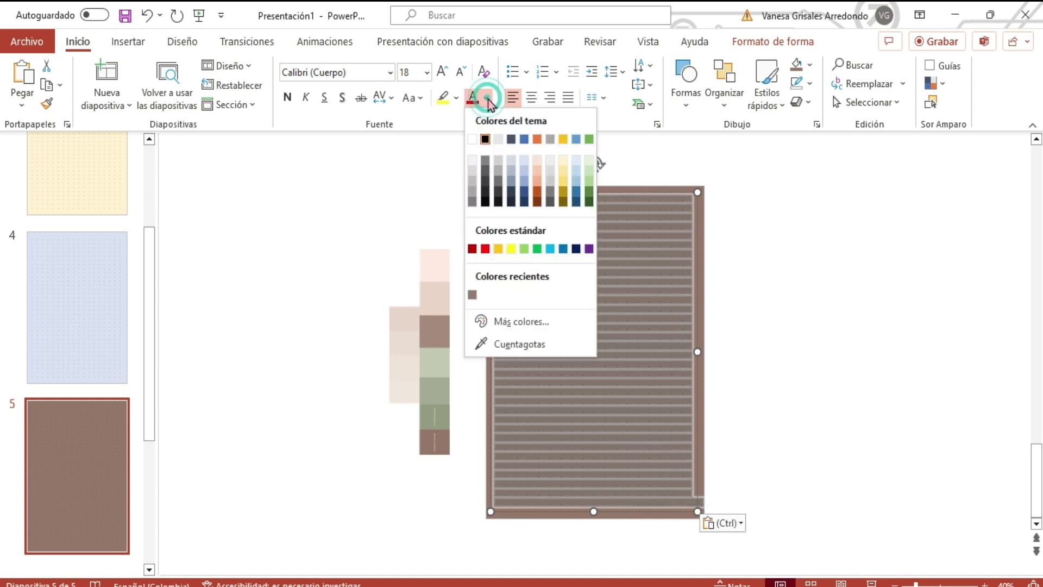
pyautogui.click(483, 140)
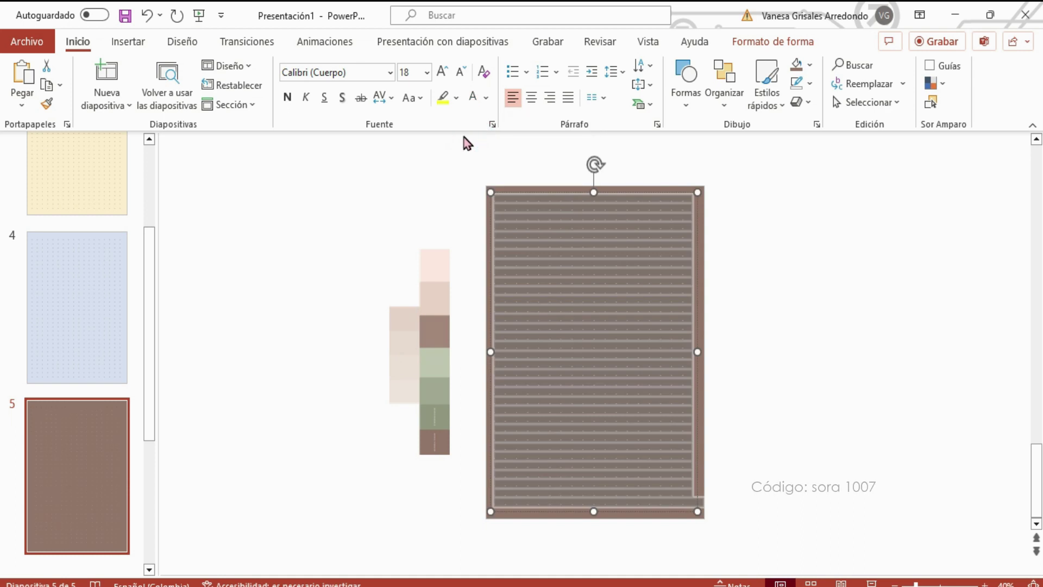
pyautogui.click(941, 398)
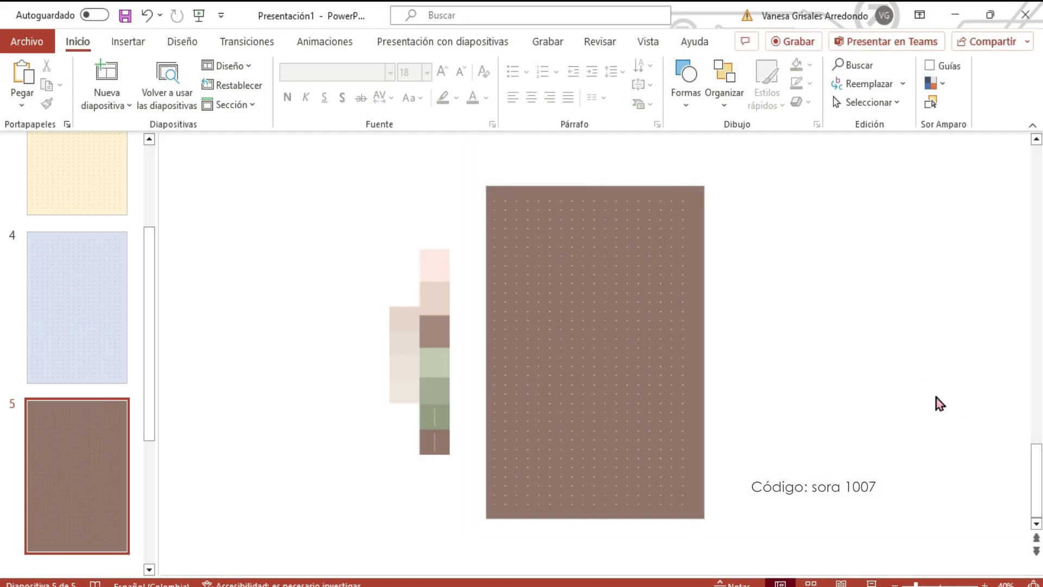
# Step: Widen the light dotted text box to the right across the brown page
pyautogui.click(627, 357)
pyautogui.moveTo(695, 352); pyautogui.dragTo(700, 355)
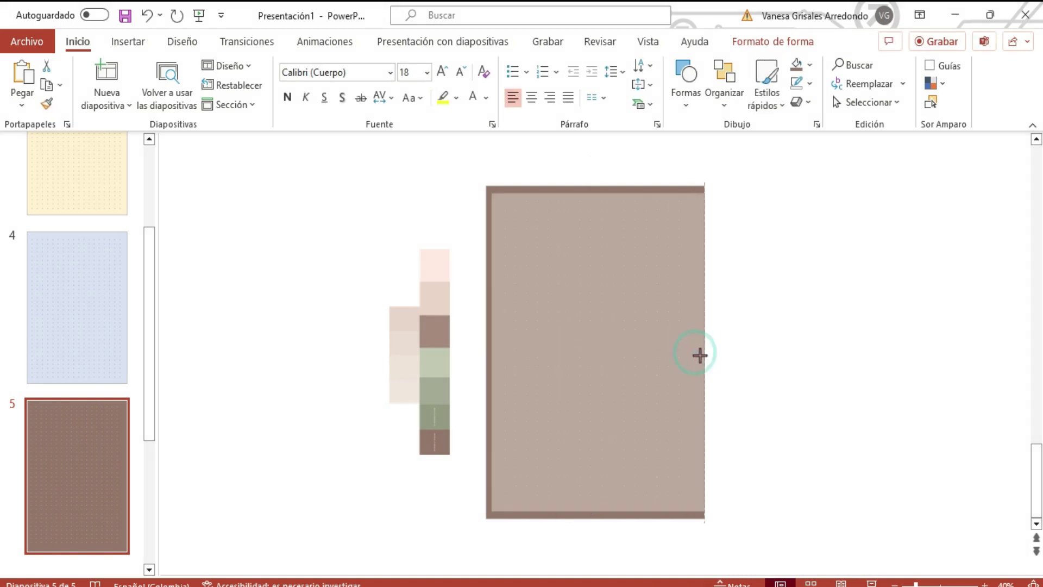
pyautogui.click(798, 381)
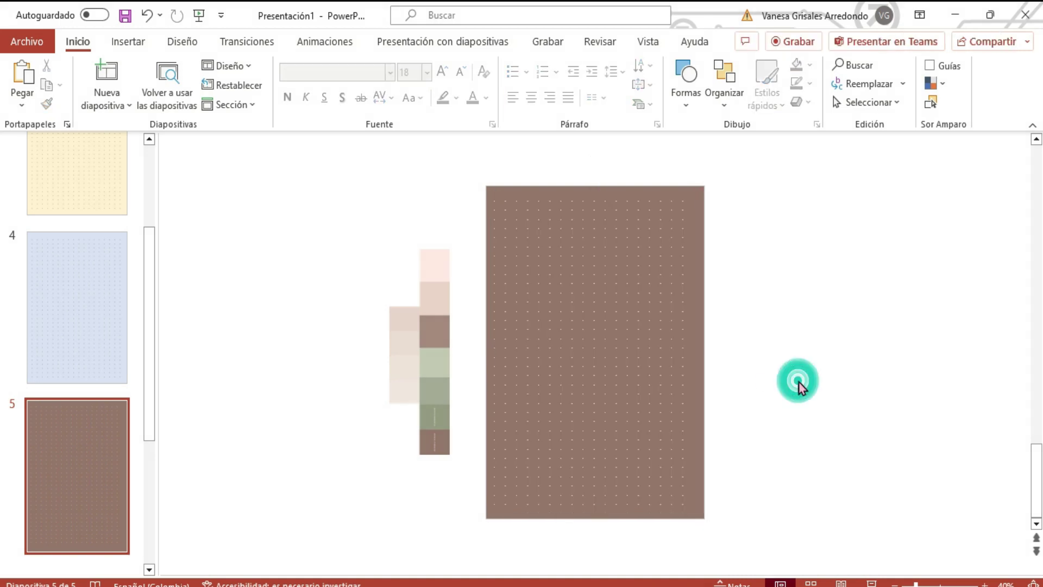
pyautogui.click(606, 298)
pyautogui.moveTo(703, 352); pyautogui.dragTo(719, 354)
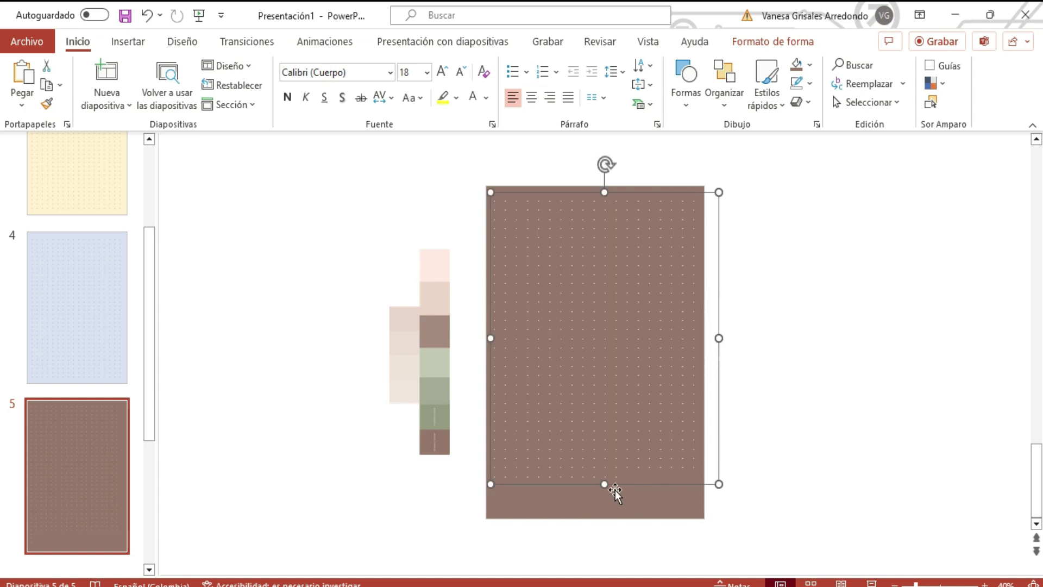
pyautogui.moveTo(606, 484); pyautogui.dragTo(605, 514)
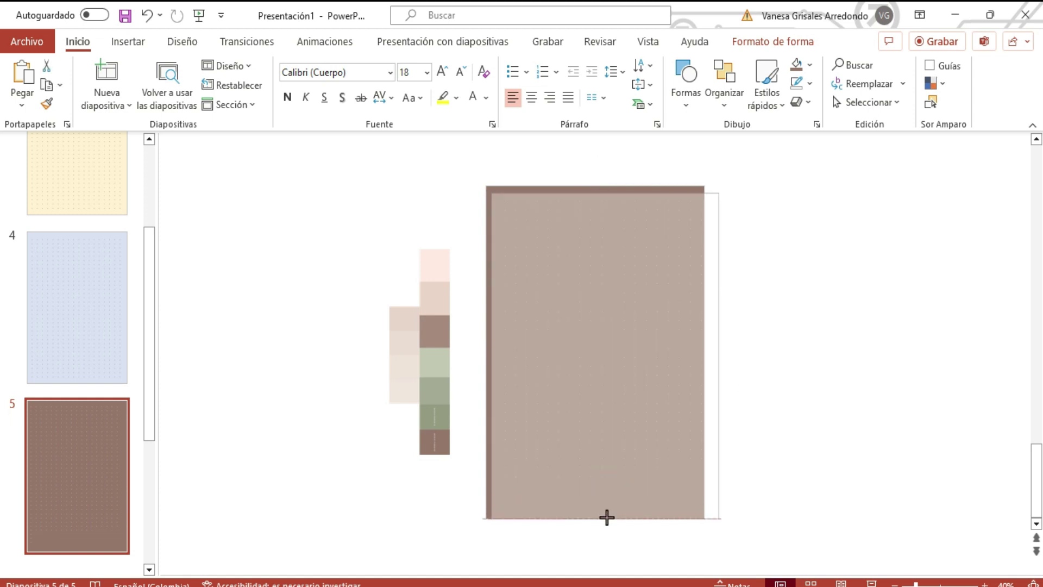
# Step: Add four more rows of dots so the grid reaches the page's bottom edge
pyautogui.click(627, 476)
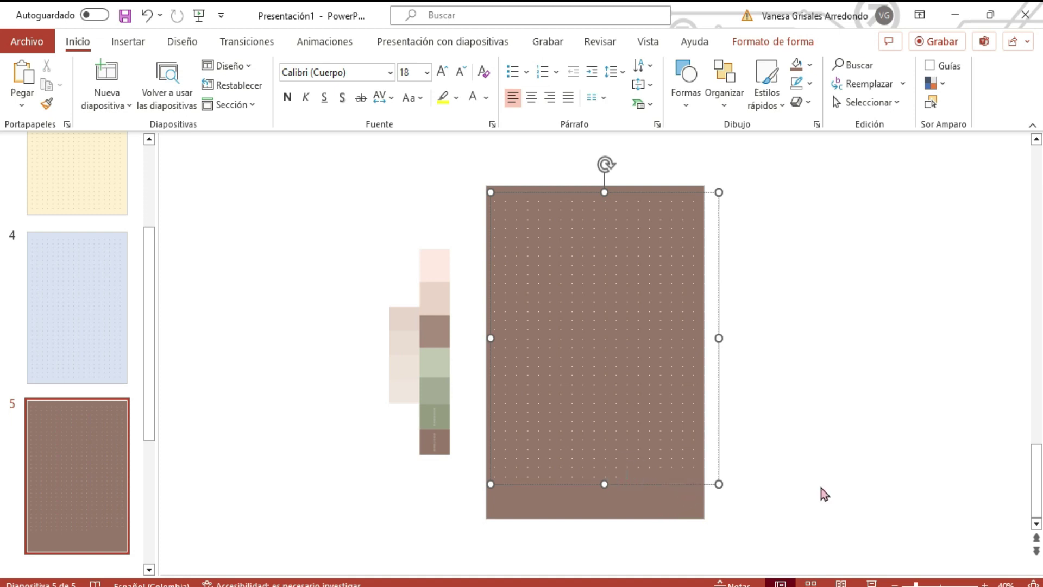
pyautogui.keyDown('ctrl'); pyautogui.scroll(2, 868, 464); pyautogui.keyUp('ctrl')
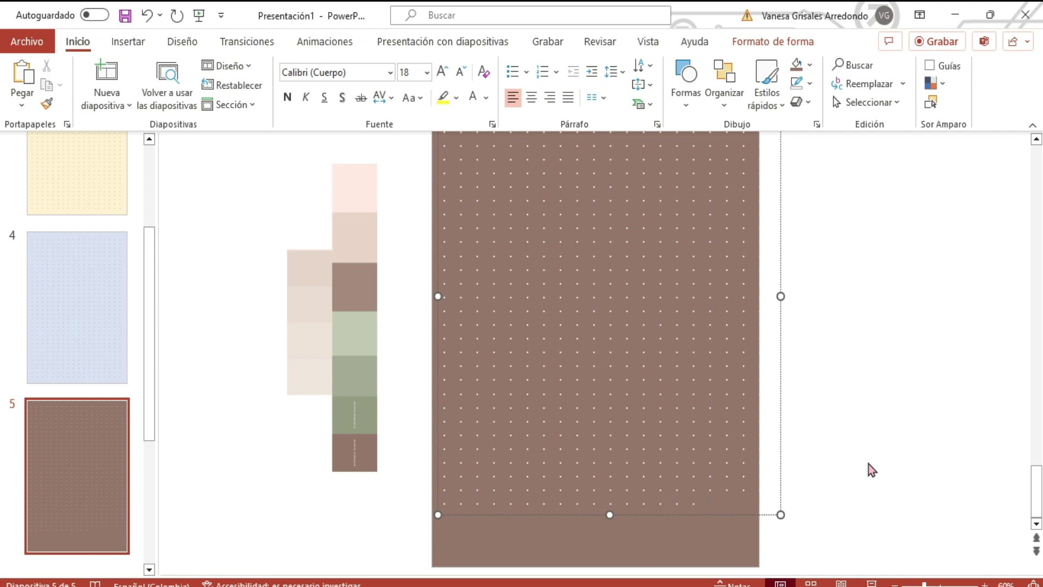
pyautogui.press('Return')
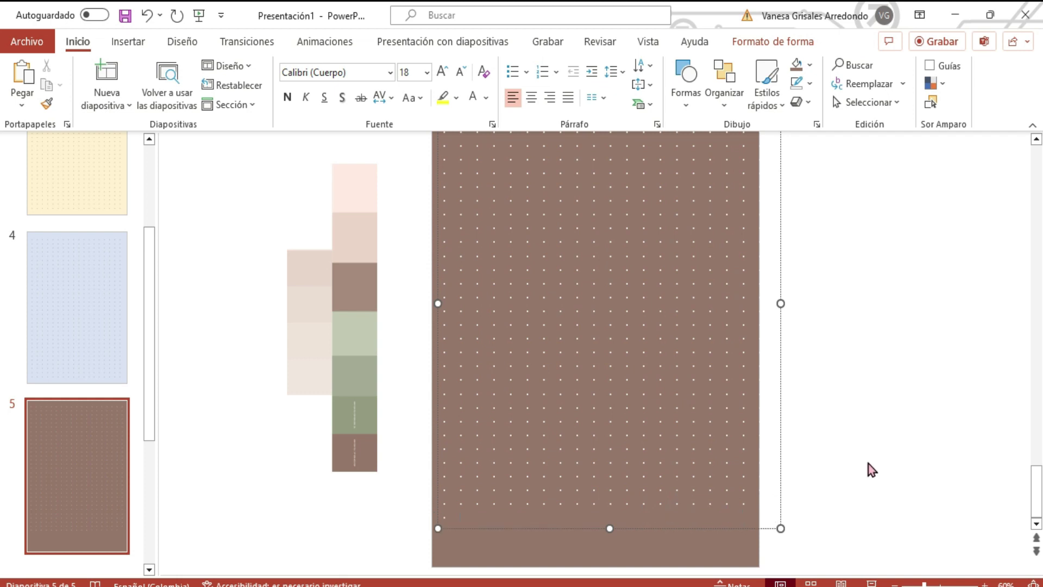
pyautogui.press('Return')
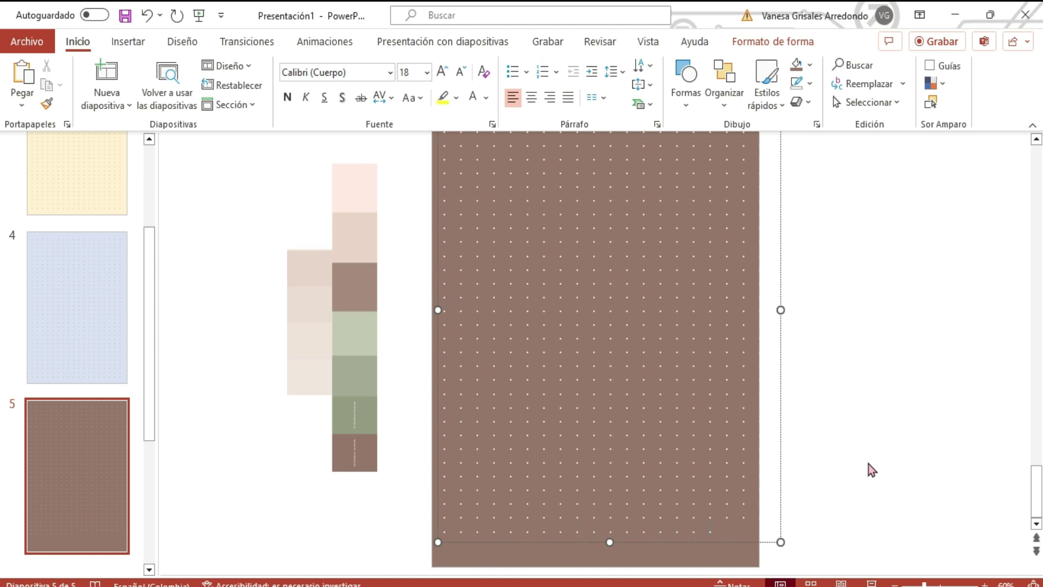
pyautogui.press('Return')
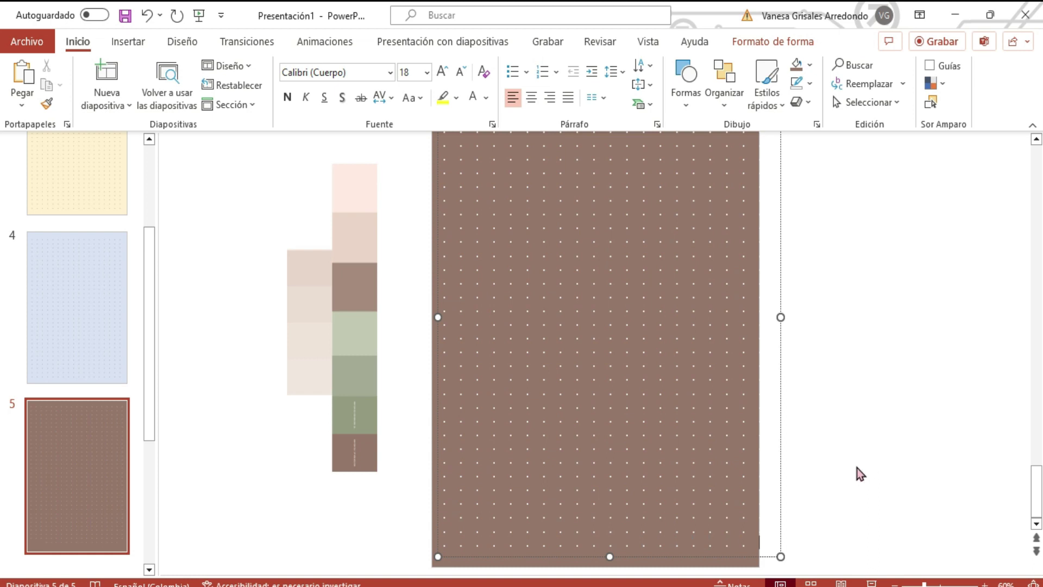
pyautogui.press('Return')
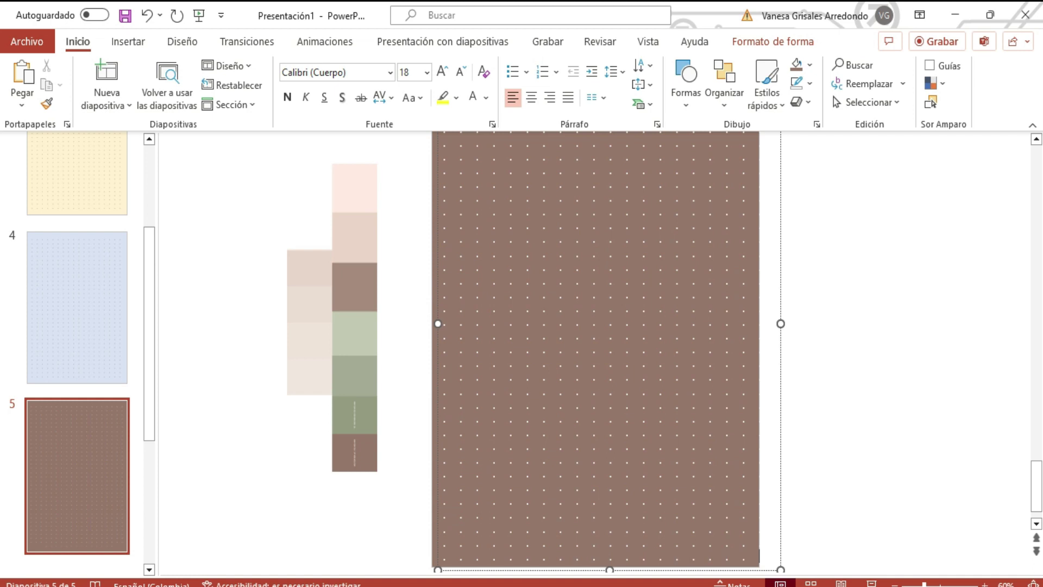
# Step: Check slides 4 and 5, then save the presentation as 'hojas de puntos…' on this PC
pyautogui.click(77, 292)
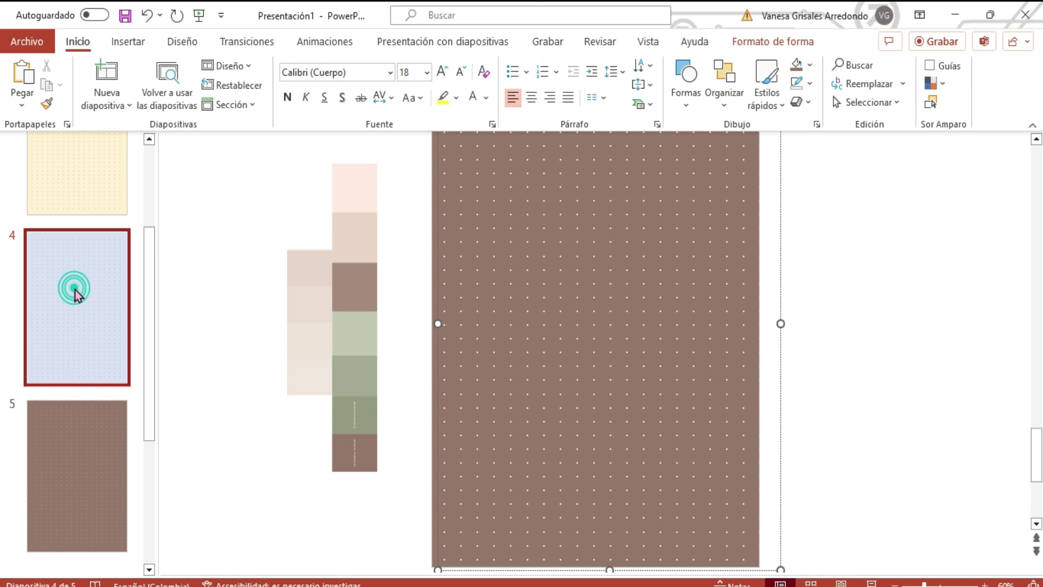
pyautogui.click(79, 458)
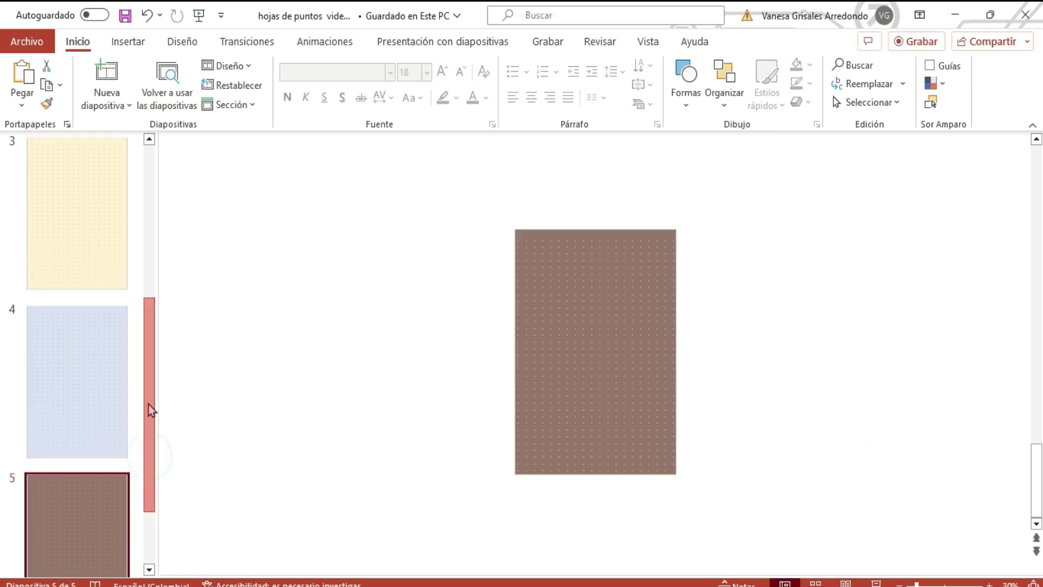
pyautogui.moveTo(149, 404)
pyautogui.mouseDown()
pyautogui.moveTo(179, 296)
pyautogui.moveTo(224, 468)
pyautogui.mouseUp()
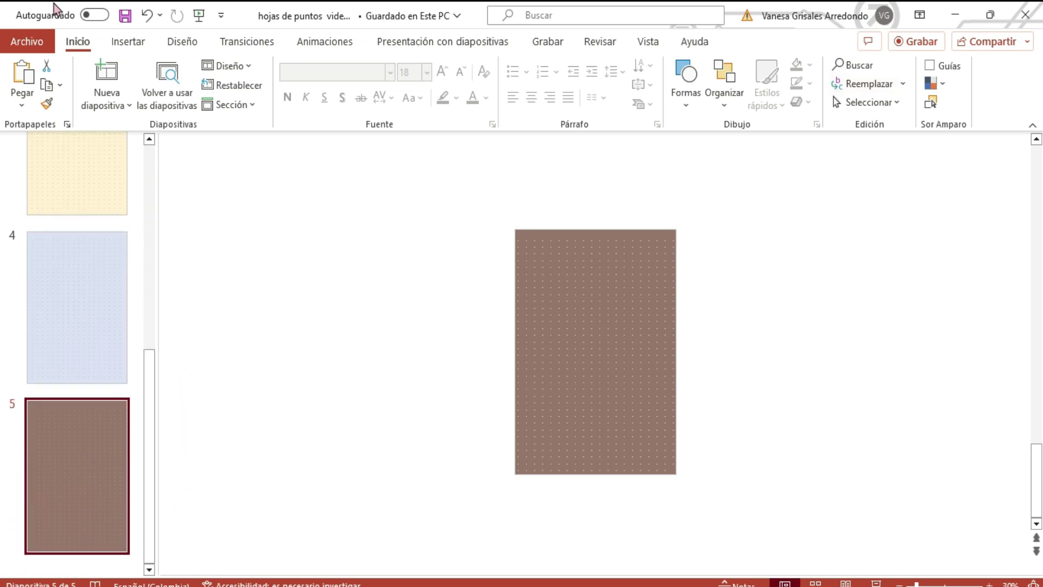
pyautogui.click(125, 18)
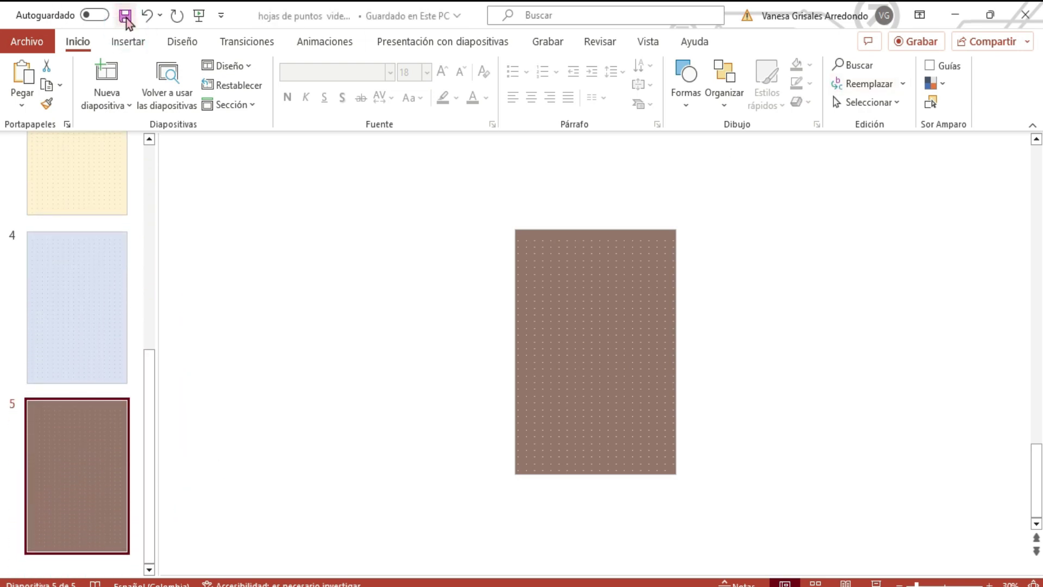